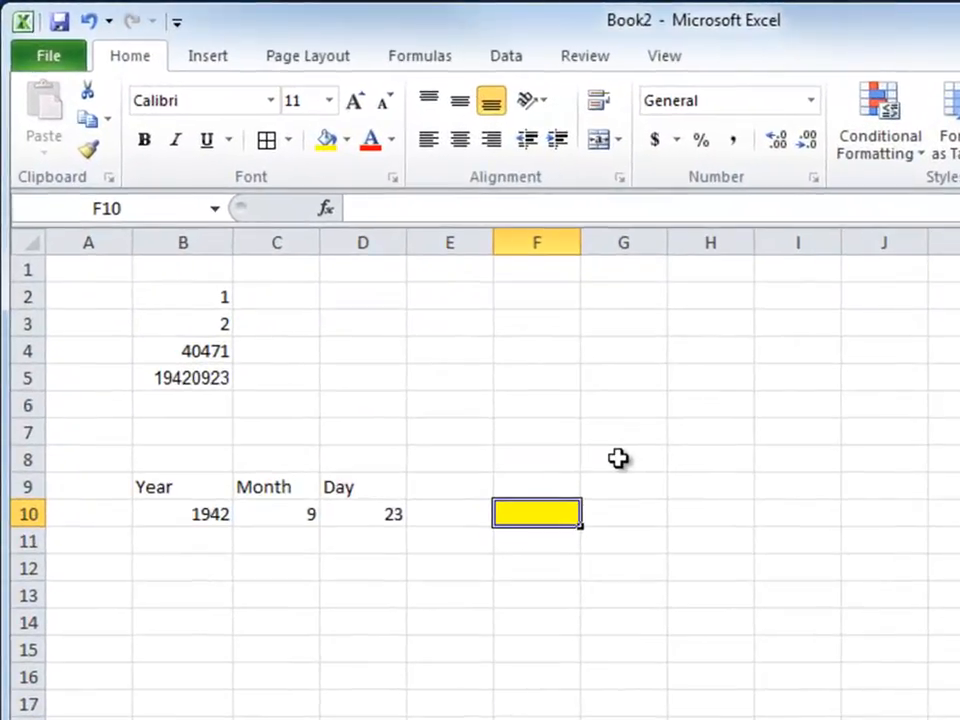
Apply the Short Date format to the serial numbers in cells B2, B3 and B4
left_click(218, 297)
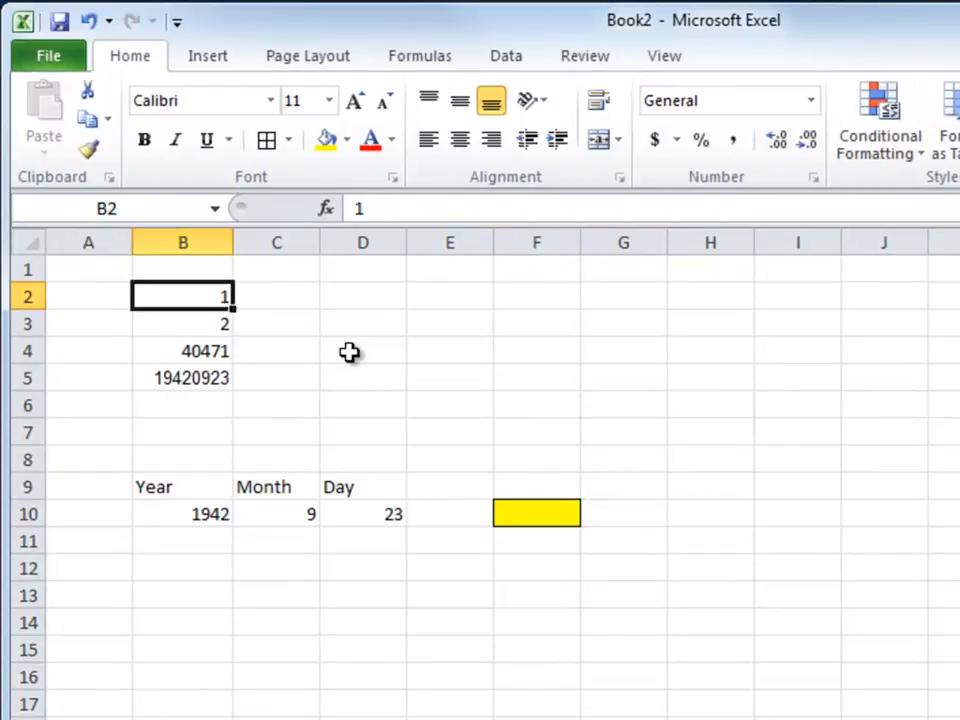
left_click(812, 101)
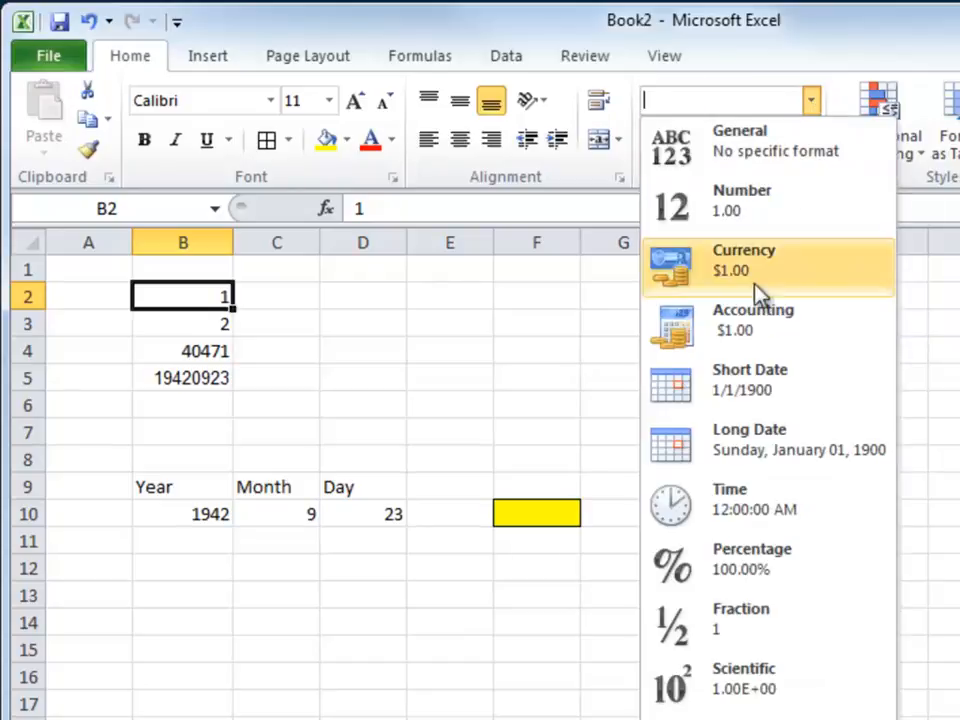
left_click(729, 379)
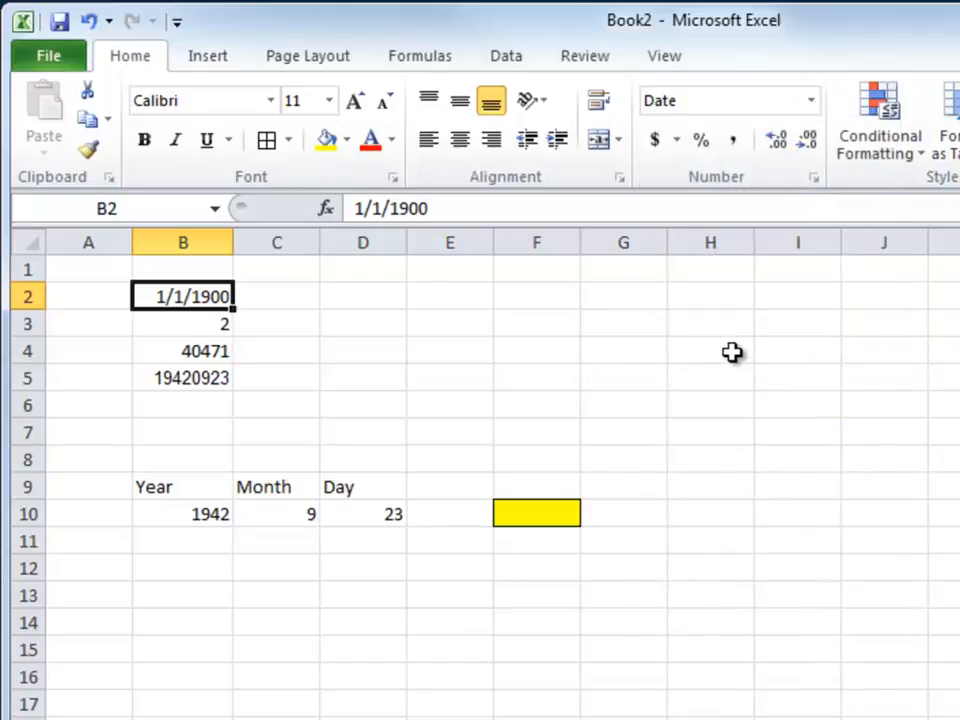
left_click(210, 322)
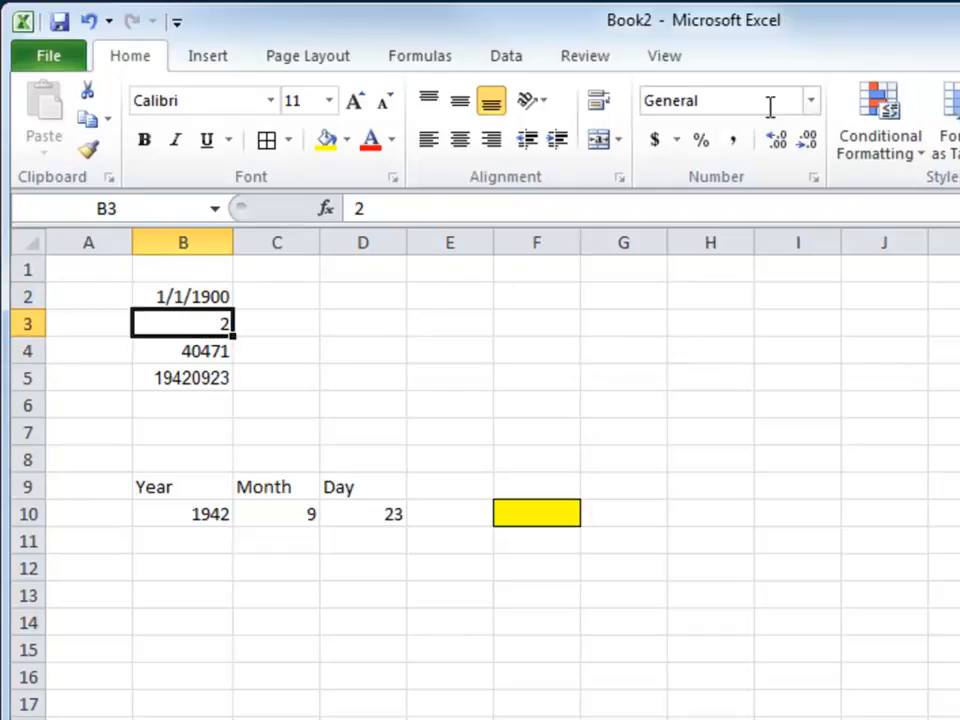
left_click(810, 101)
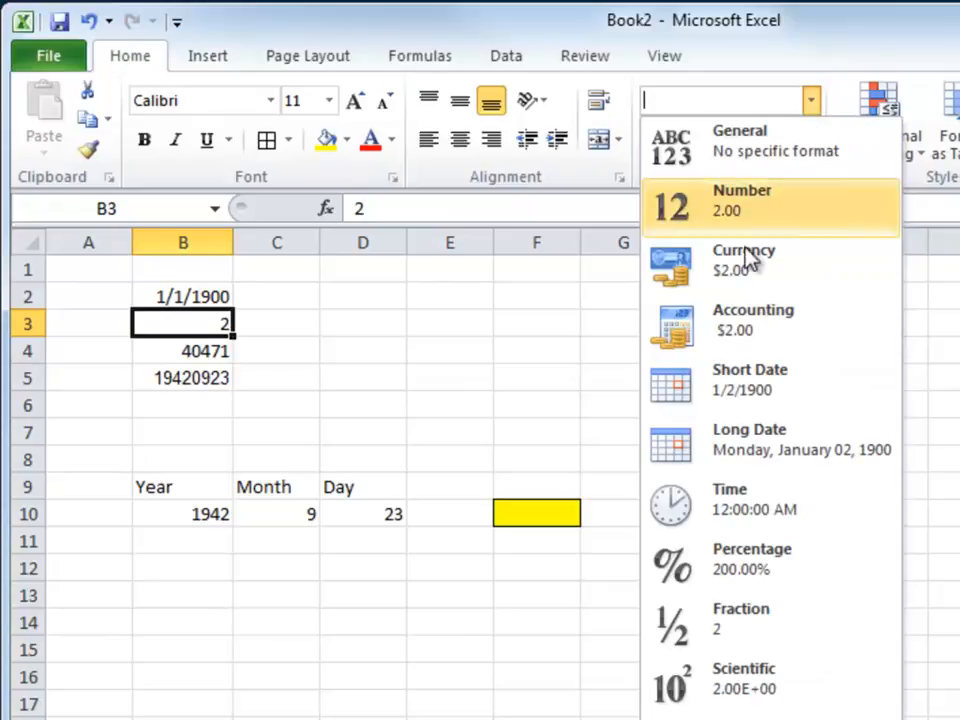
left_click(677, 373)
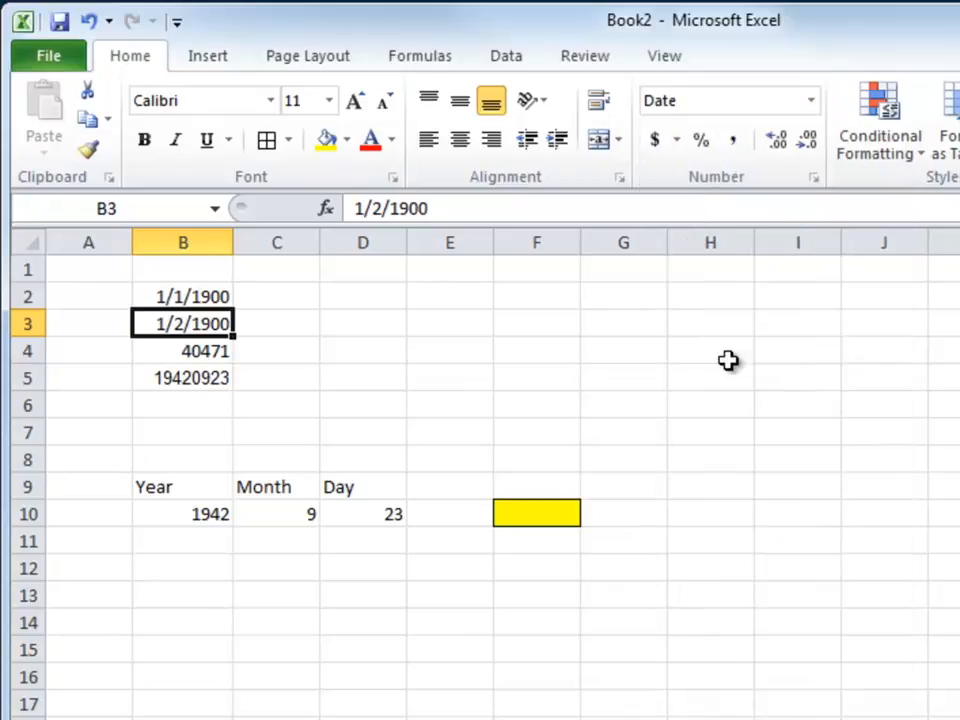
left_click(208, 356)
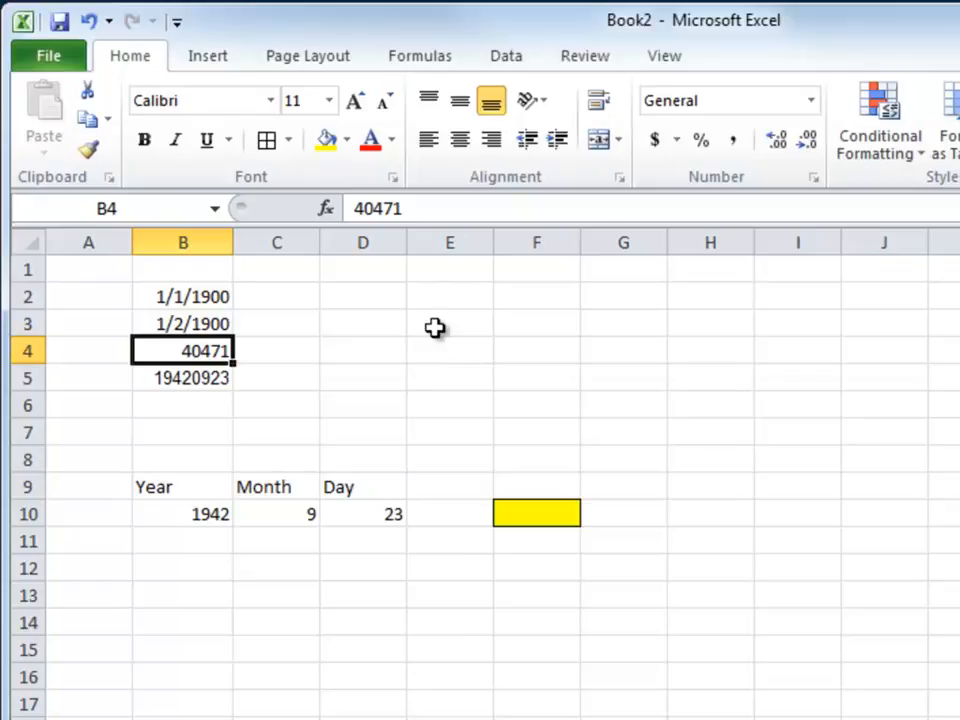
left_click(811, 101)
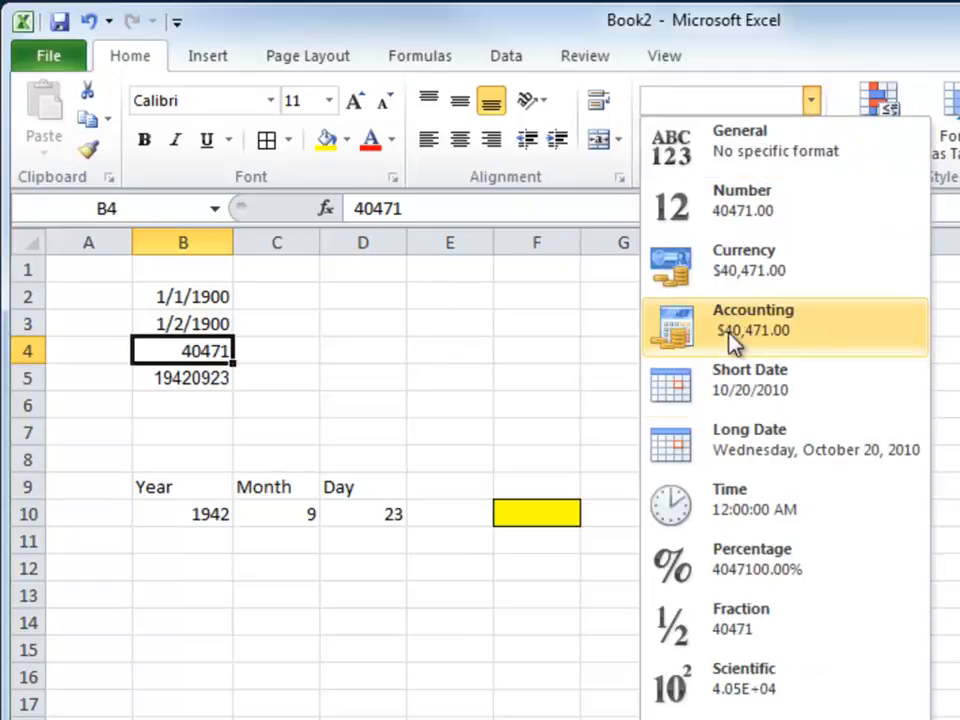
left_click(677, 390)
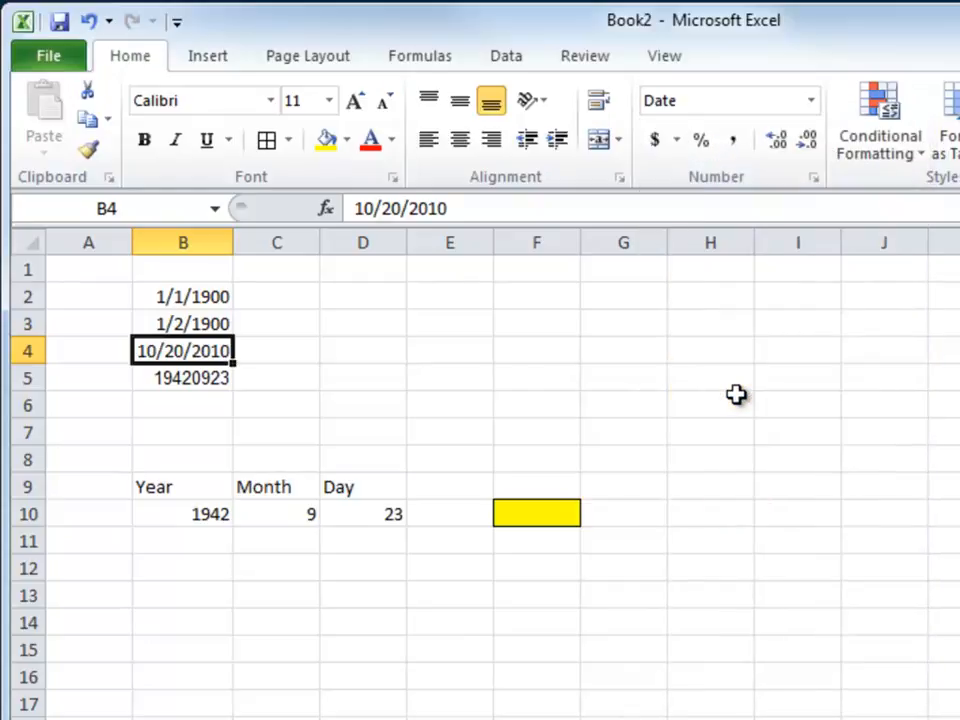
Try formatting the number in cell B5 as a Short Date, widening column B to check its display
left_click(228, 375)
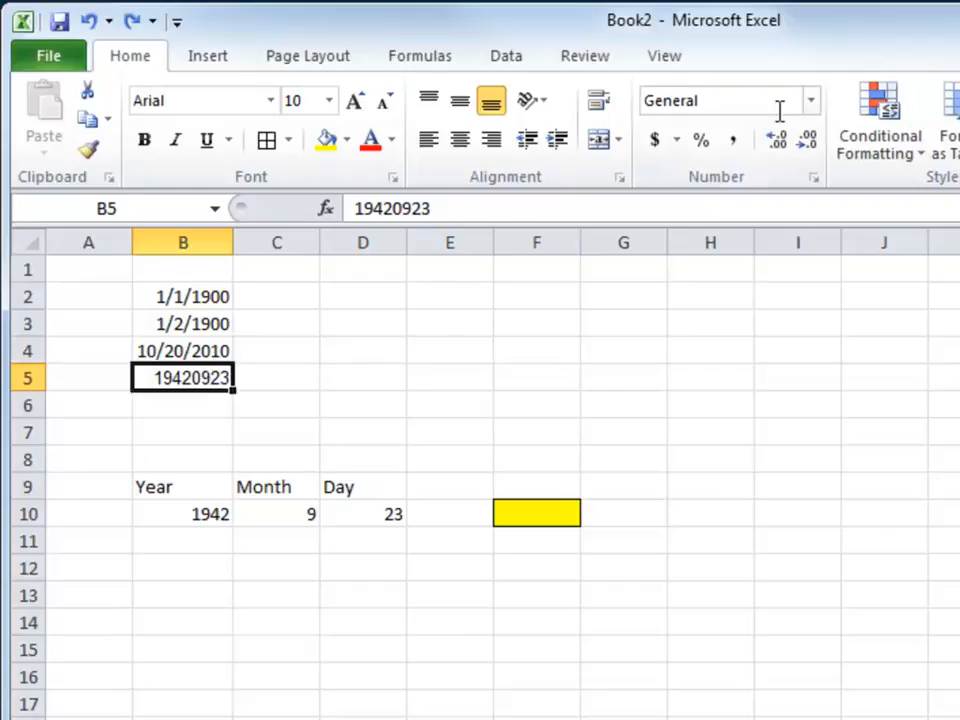
left_click(812, 101)
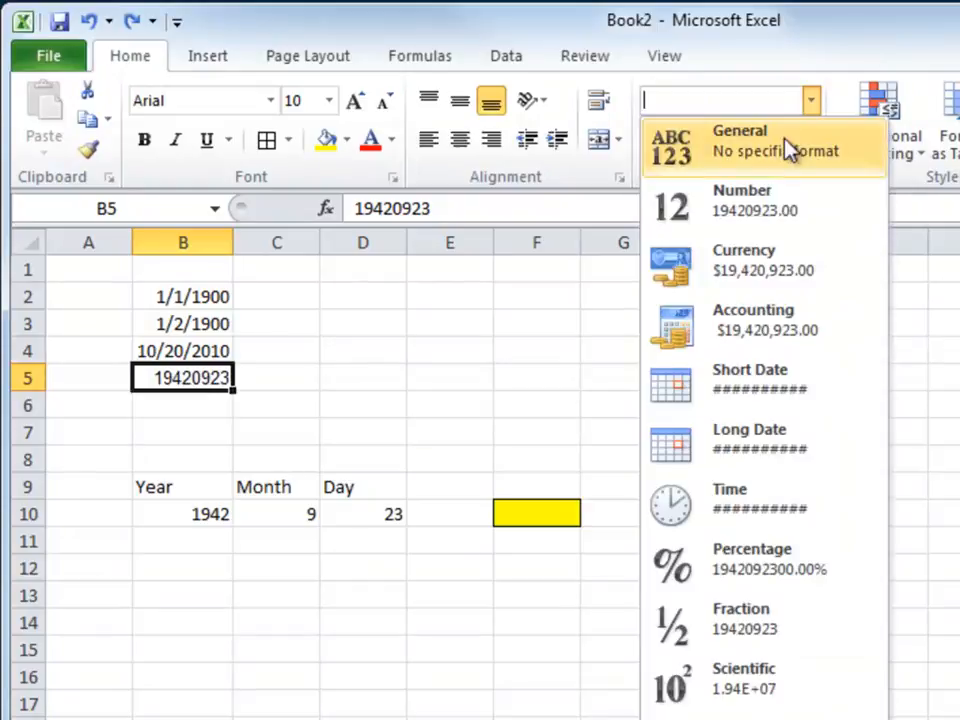
left_click(724, 394)
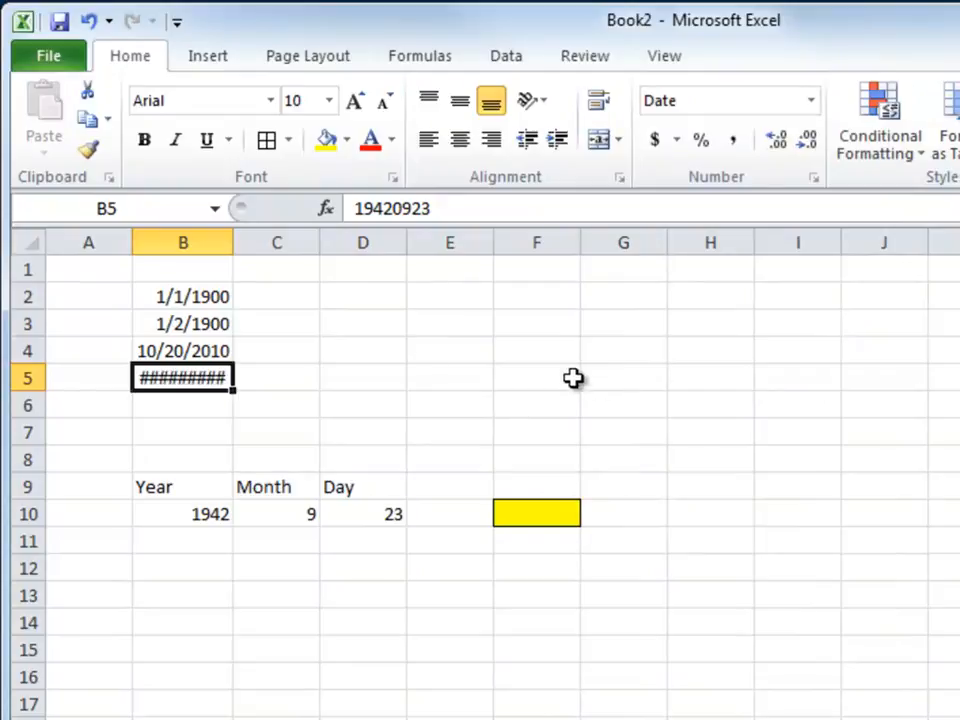
mouse_move(205, 377)
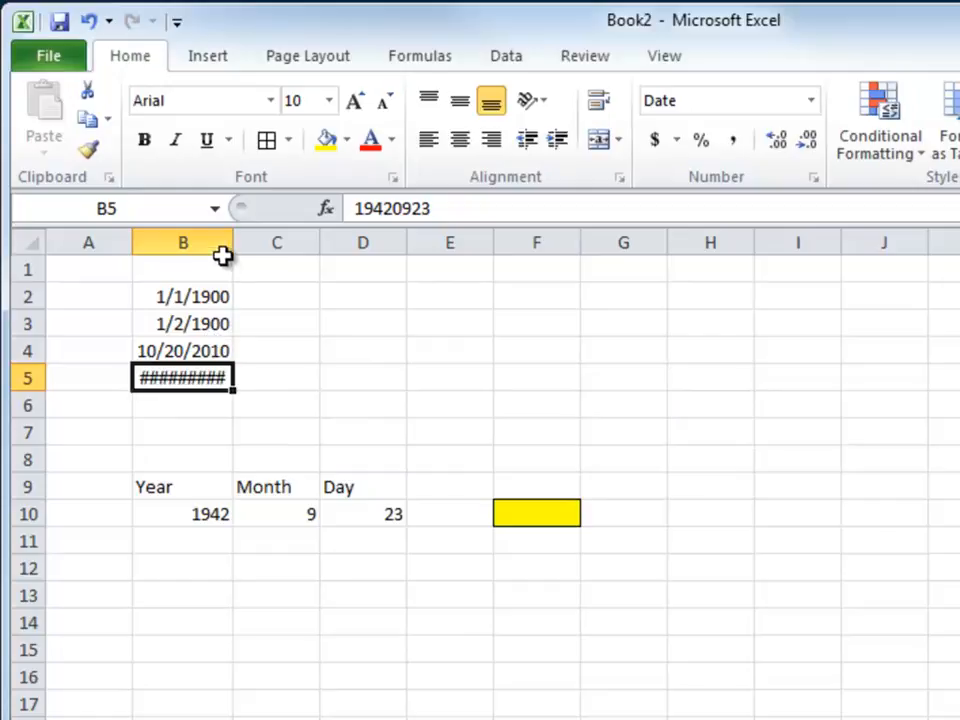
left_click_drag(234, 243, 299, 244)
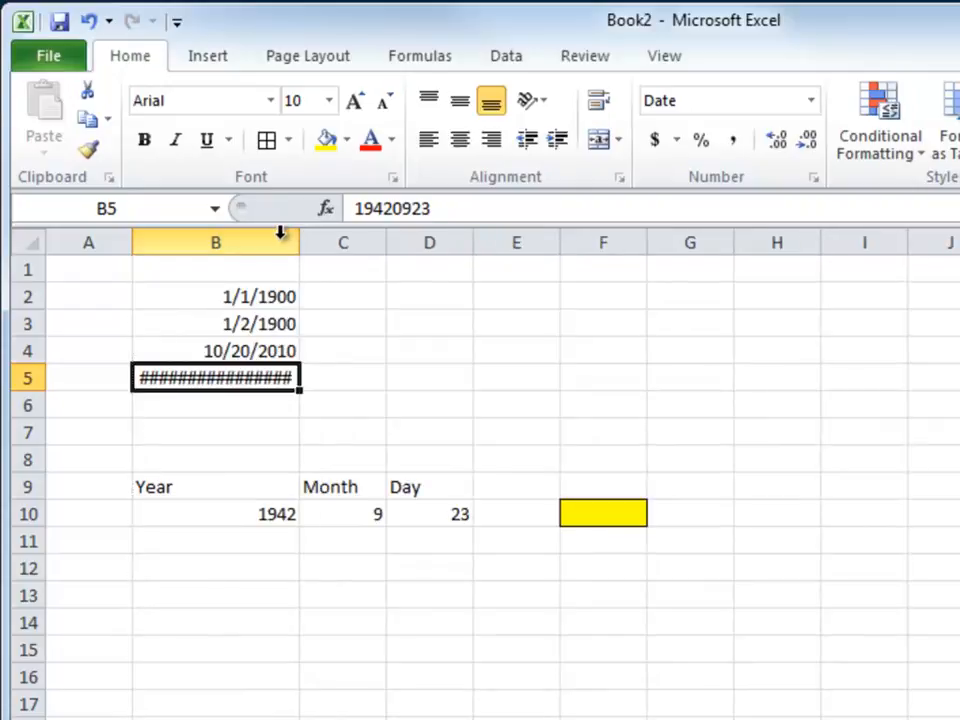
mouse_move(228, 395)
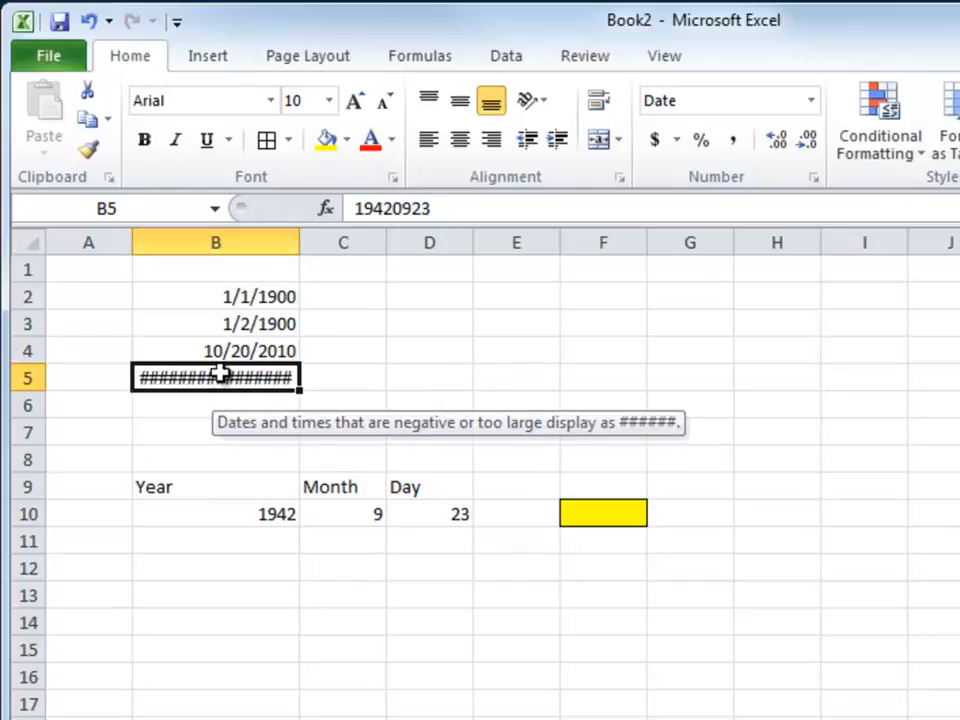
Undo the column B widening and the date format applied to cell B5
left_click(90, 24)
left_click(90, 24)
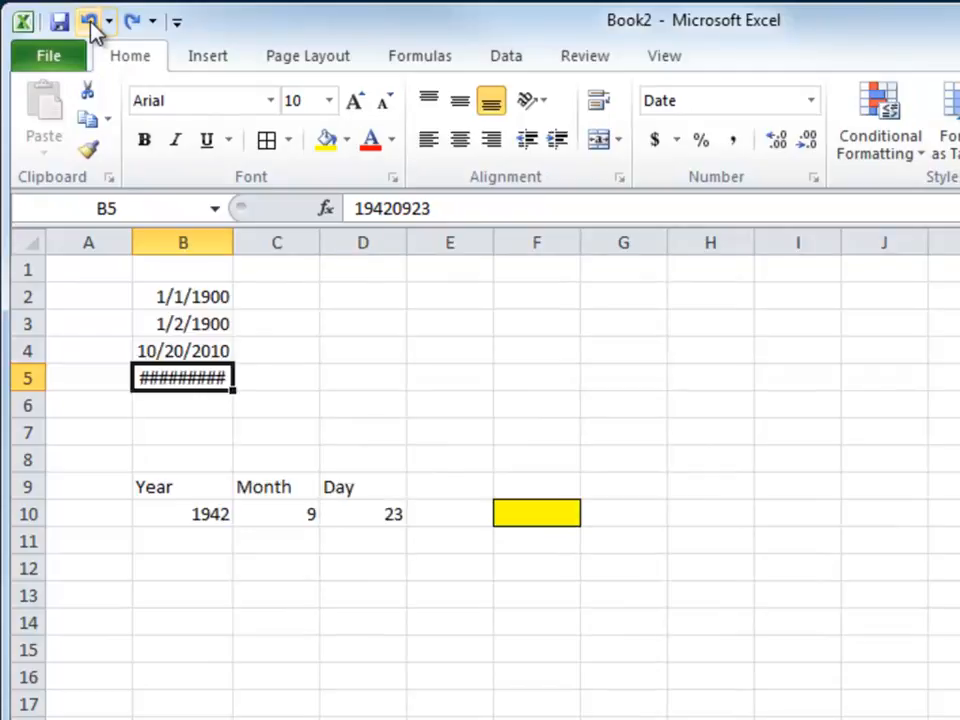
left_click(90, 24)
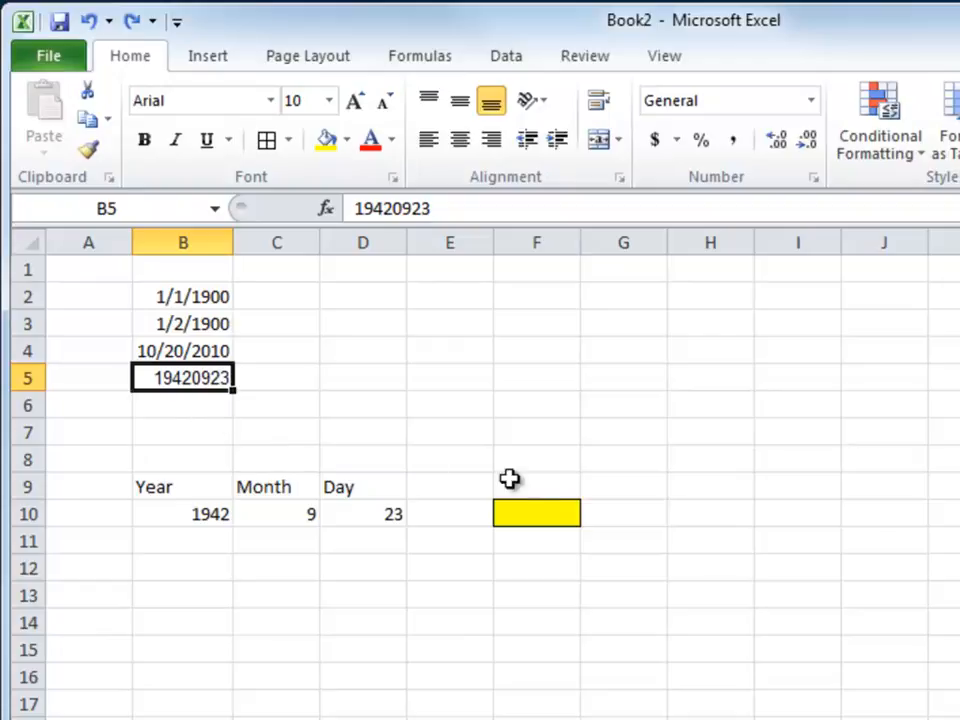
Insert a DATE function in the yellow cell F10 using B10 for Year, C10 for Month and D10 for Day
left_click(528, 513)
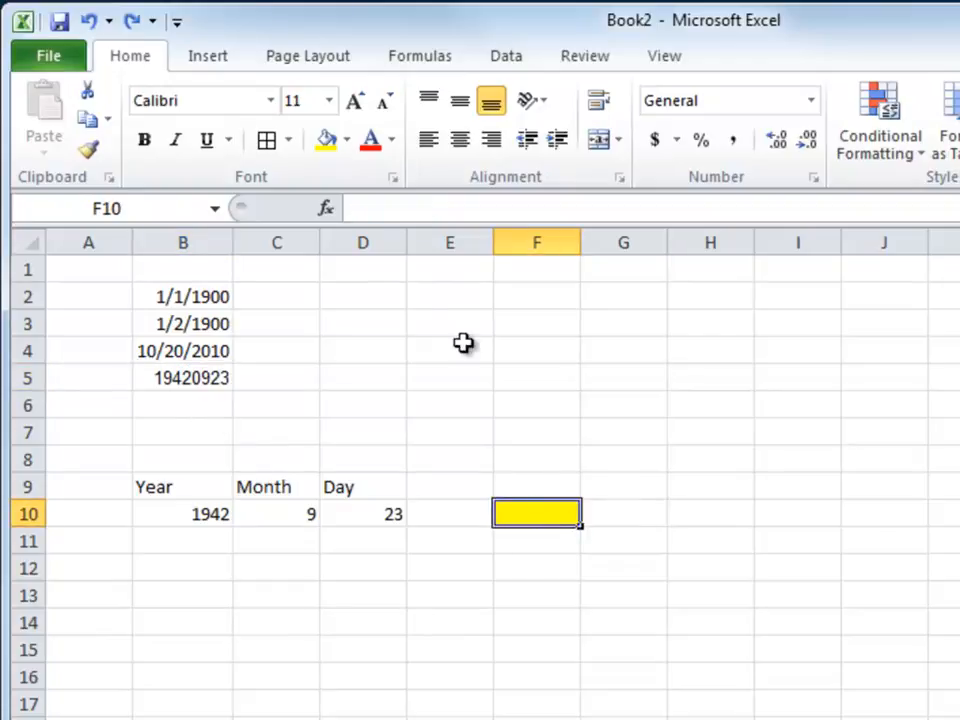
left_click(327, 209)
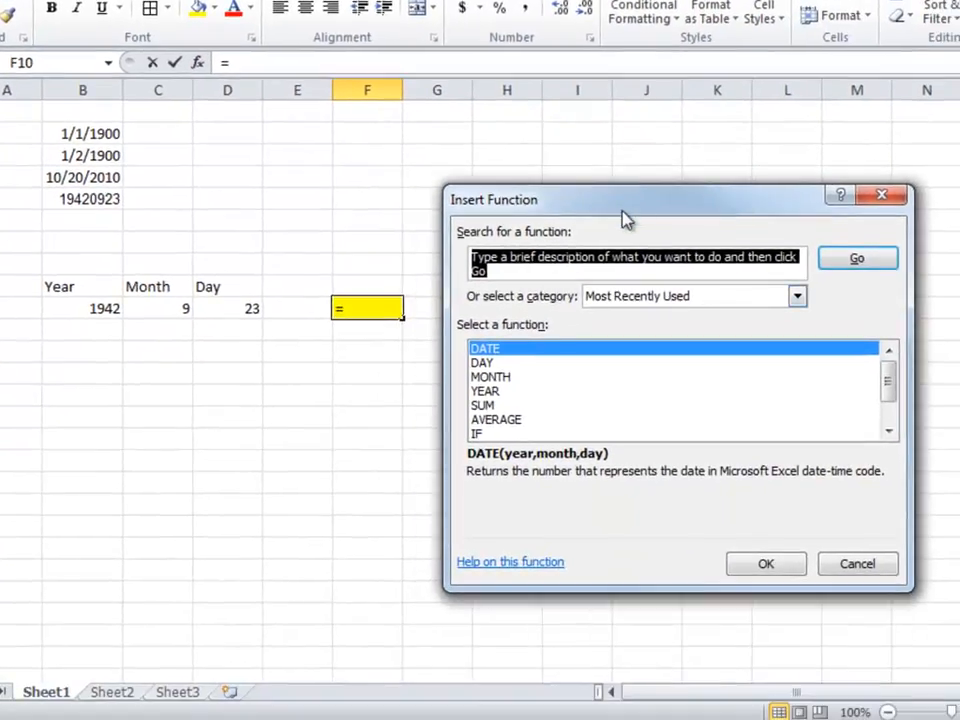
left_click(510, 350)
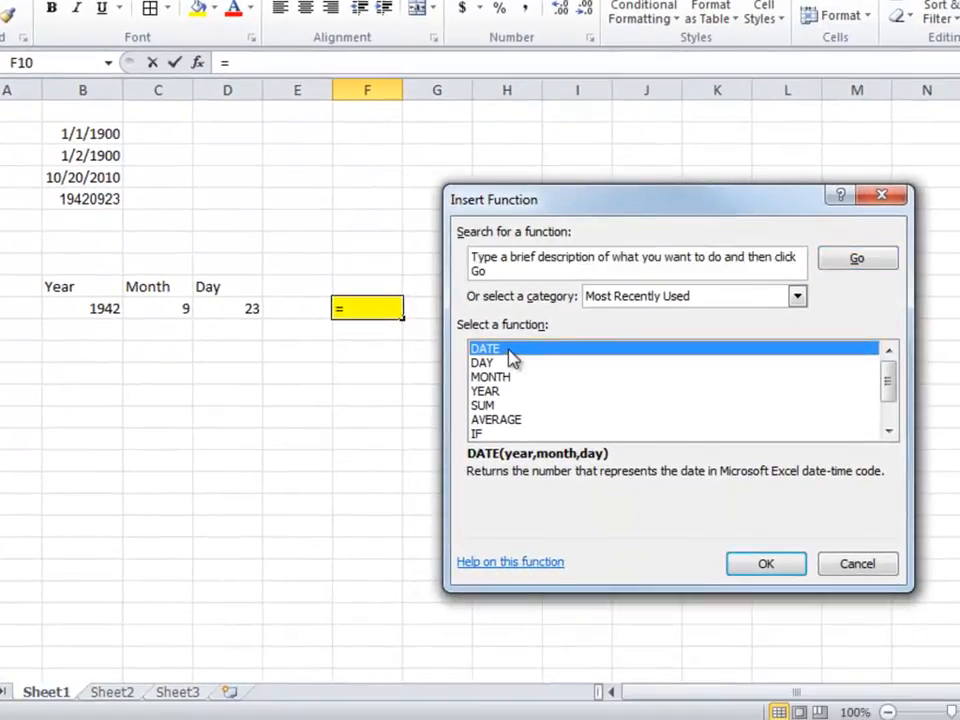
left_click(765, 566)
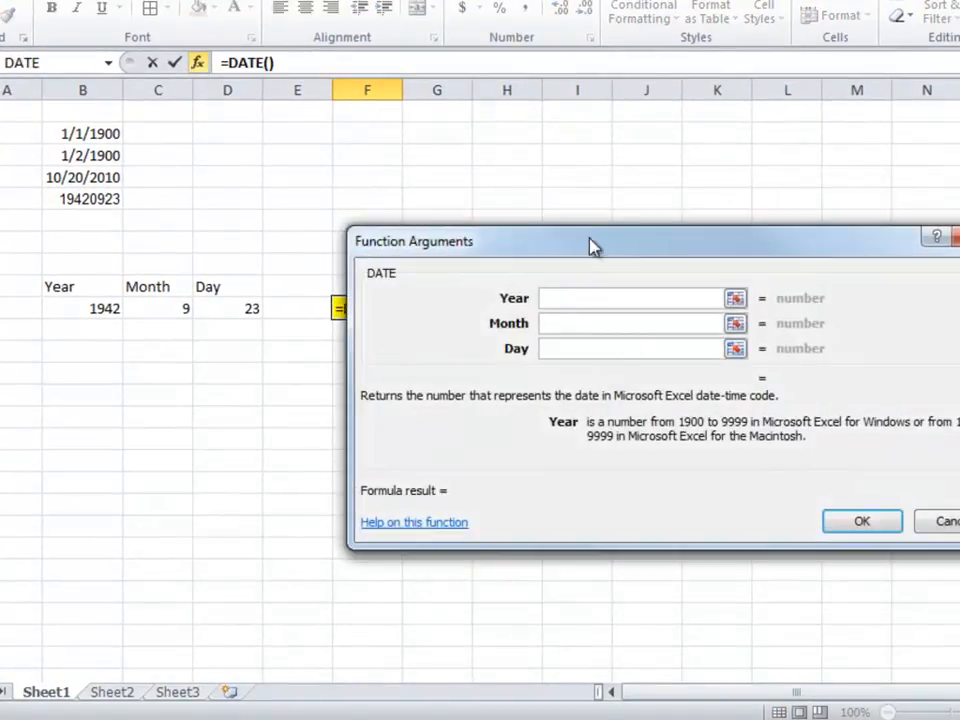
left_click(94, 312)
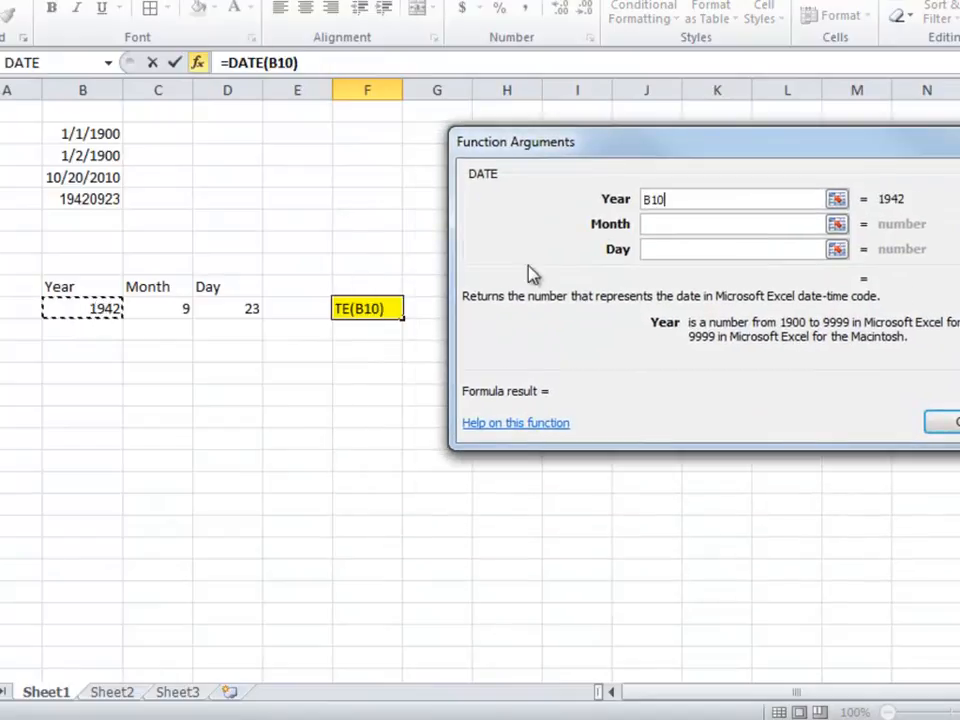
left_click(651, 222)
left_click(188, 310)
left_click(669, 252)
left_click(253, 309)
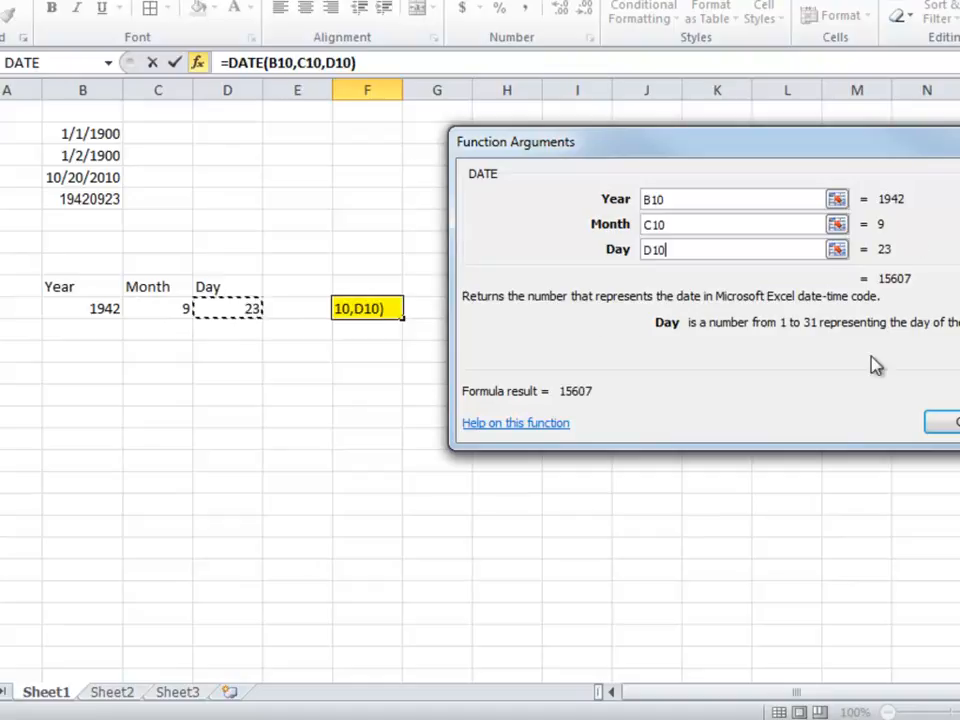
left_click(935, 418)
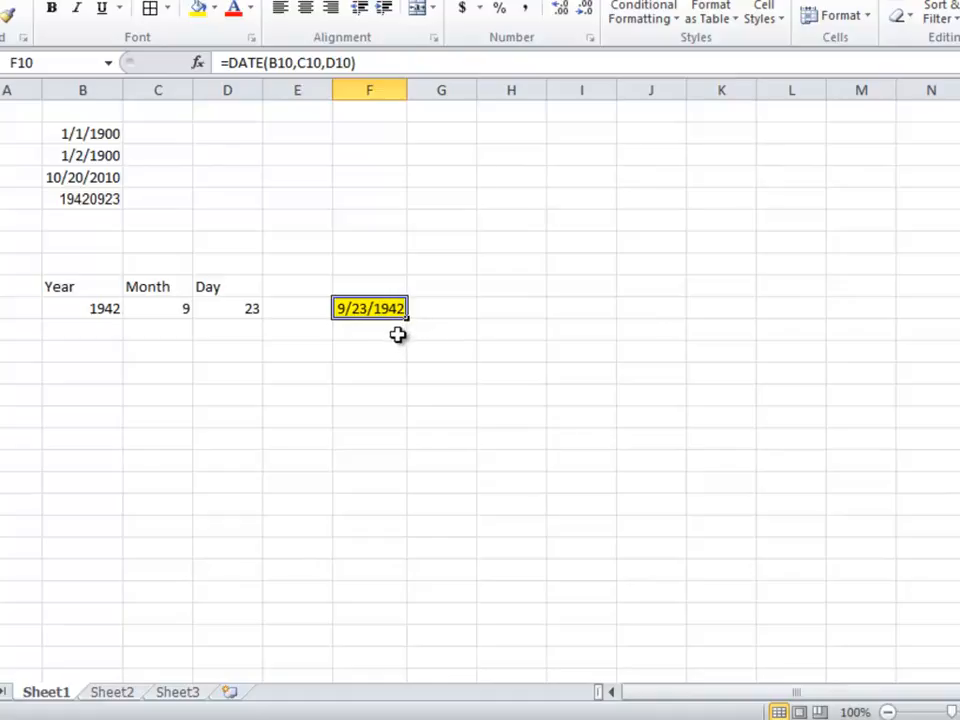
Replace the DATE formula in F10 with its static value by copying the cell and pasting values over it
right_click(384, 312)
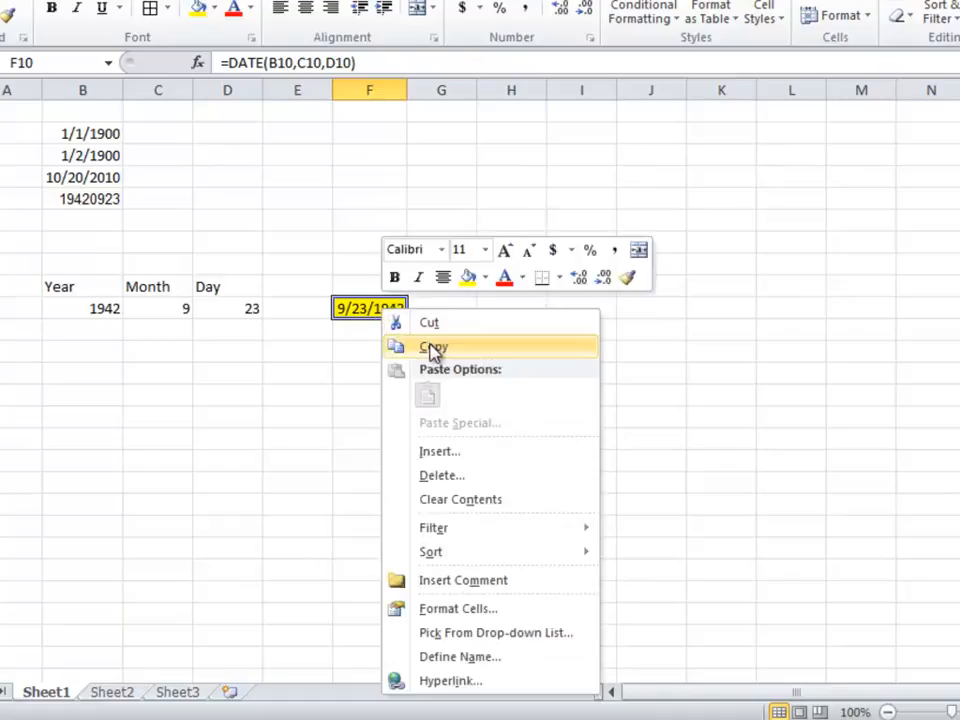
left_click(431, 346)
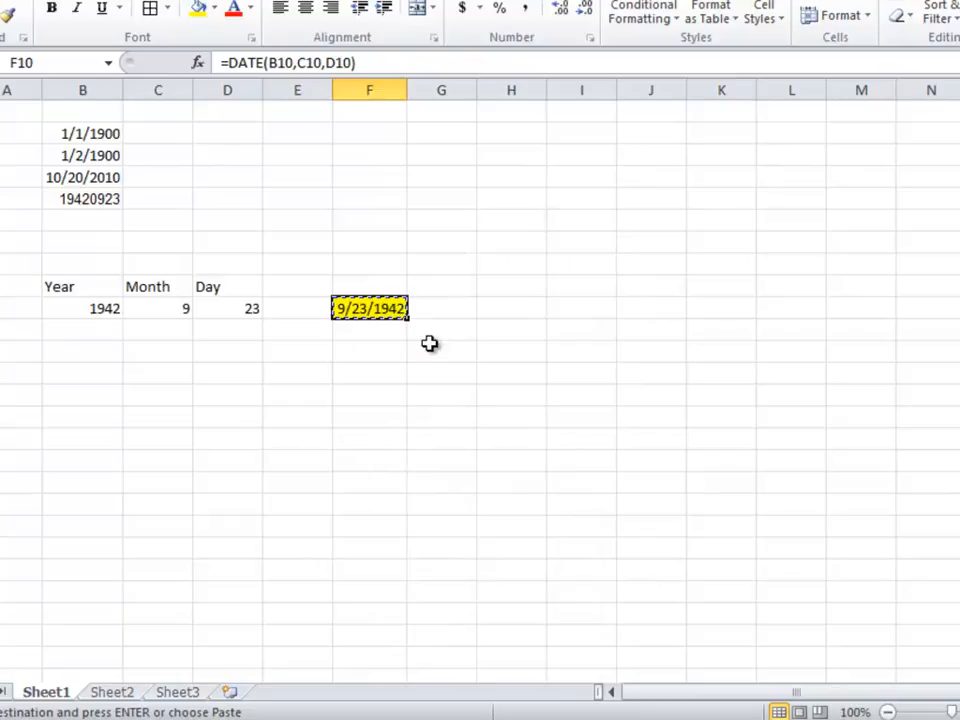
right_click(371, 315)
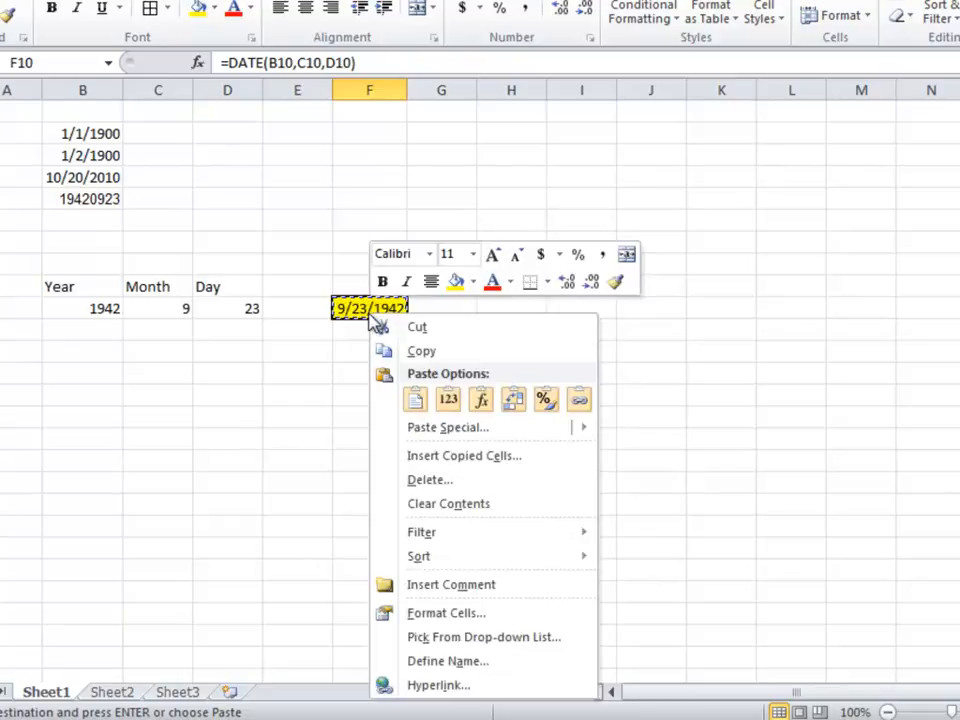
left_click(448, 402)
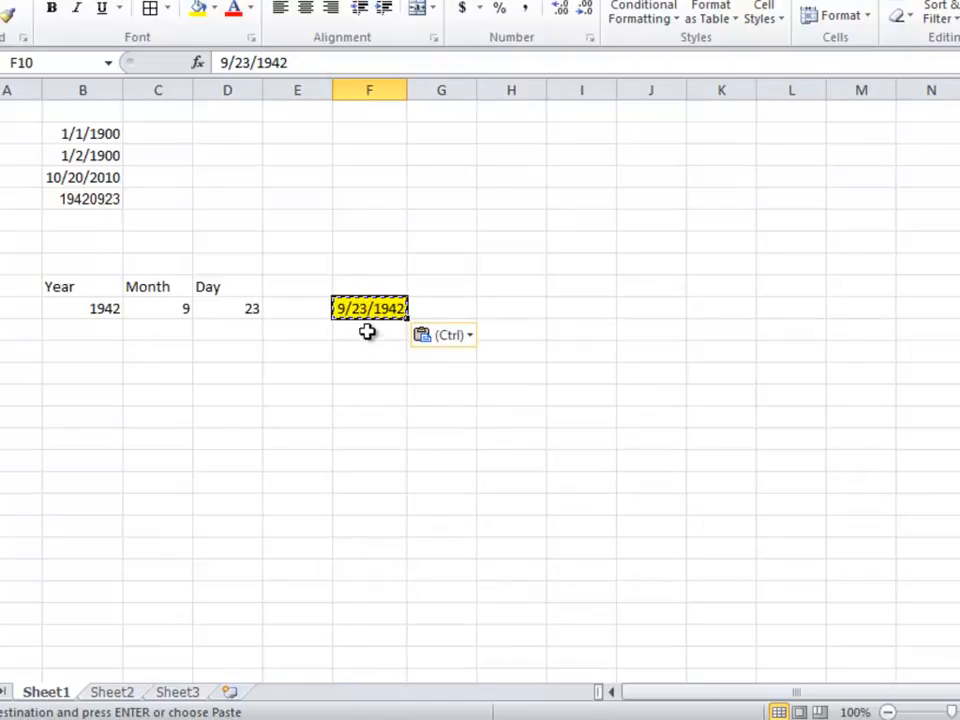
key("Escape")
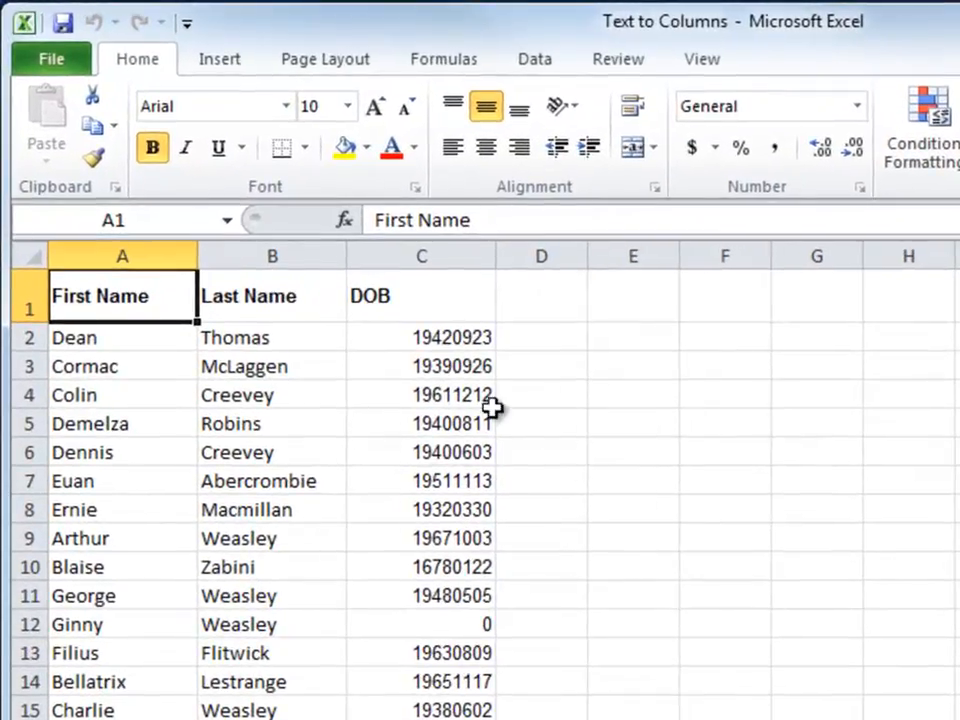
Examine the DOB column of the Dates sheet, checking cells C2, C12 and C16 to C18 for usable entries
left_click(290, 222)
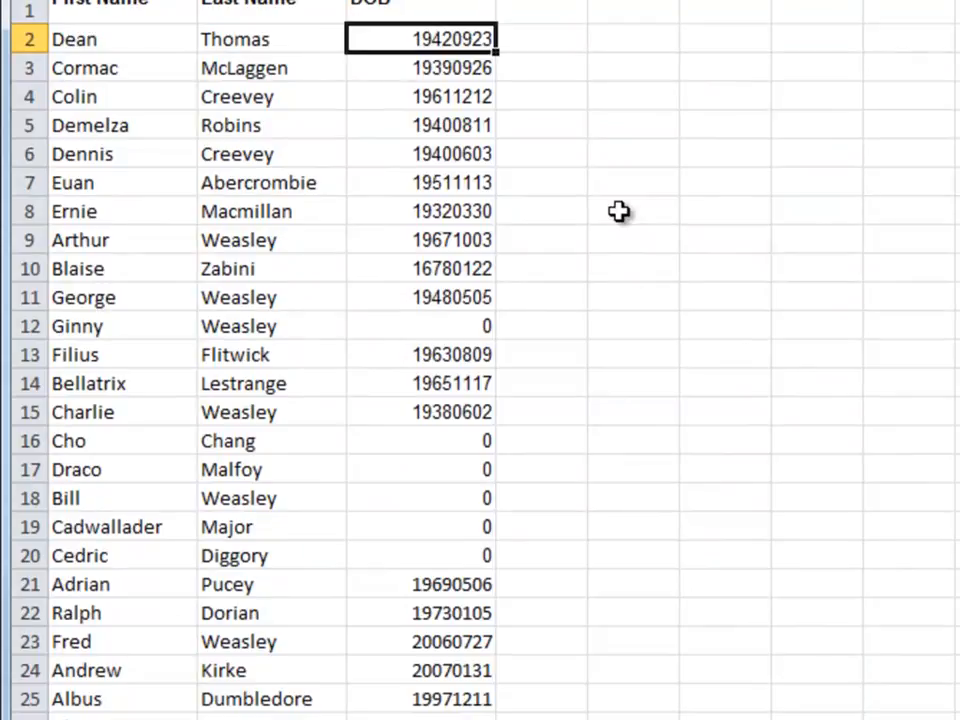
left_click(474, 320)
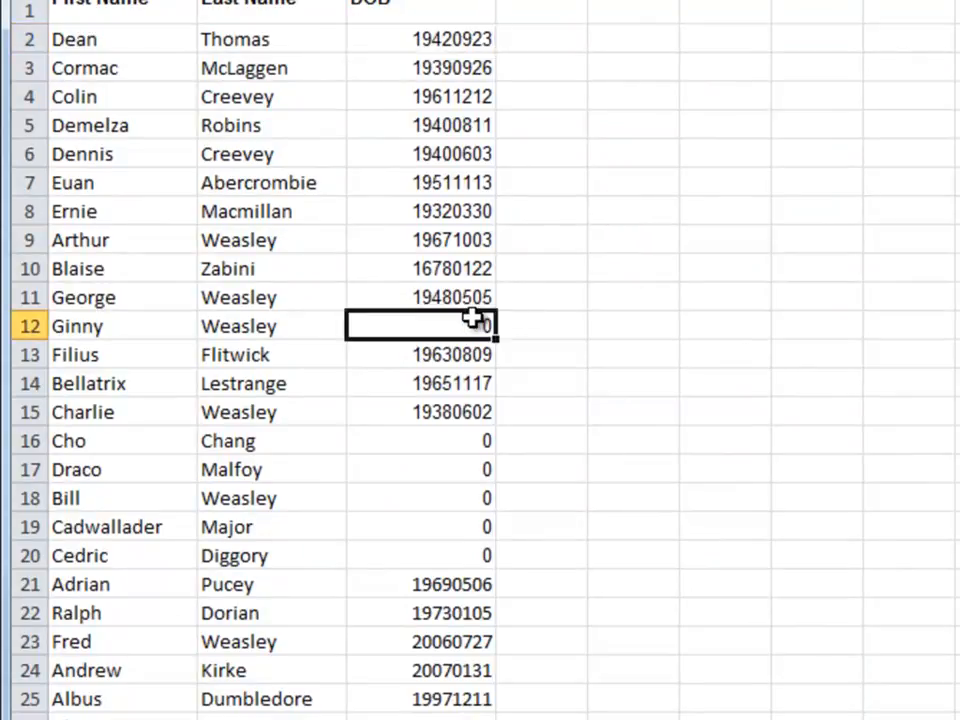
left_click(481, 441)
left_click(480, 467)
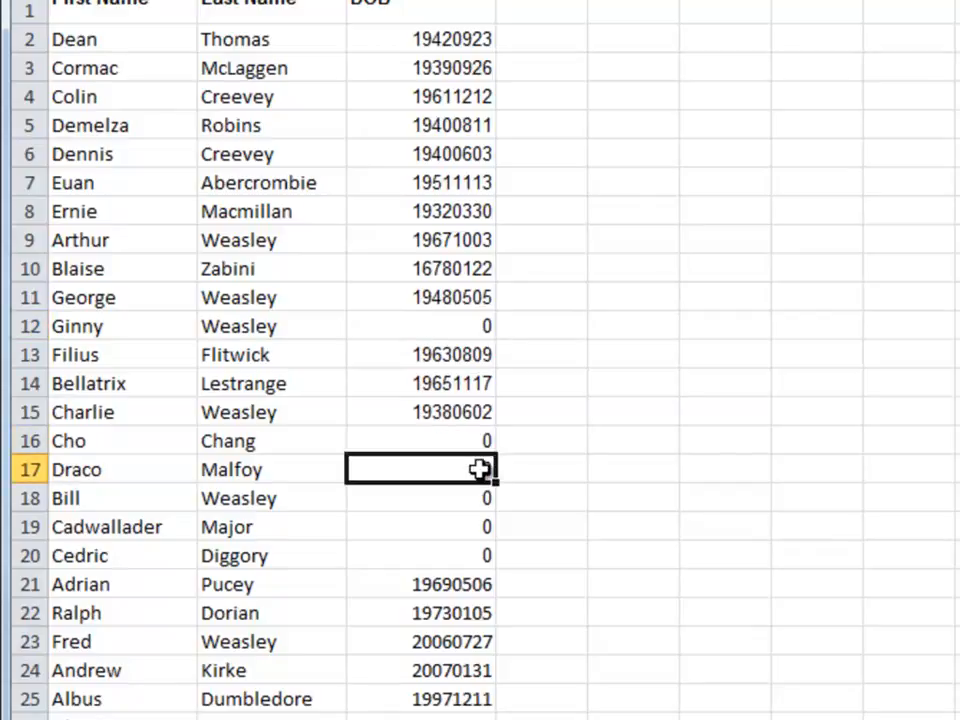
left_click(479, 494)
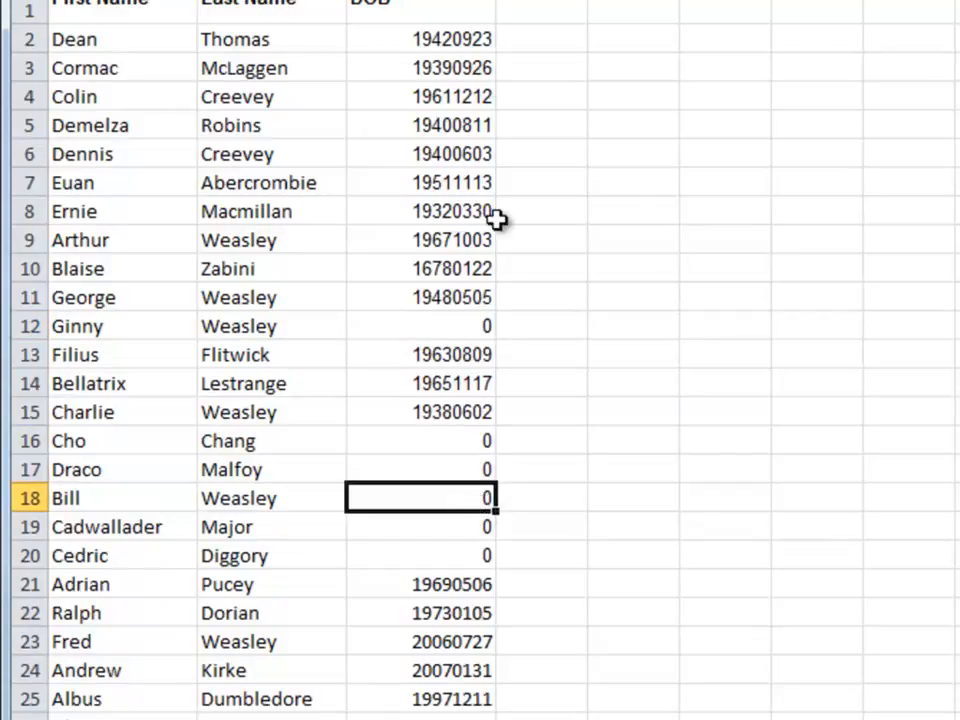
left_click(462, 41)
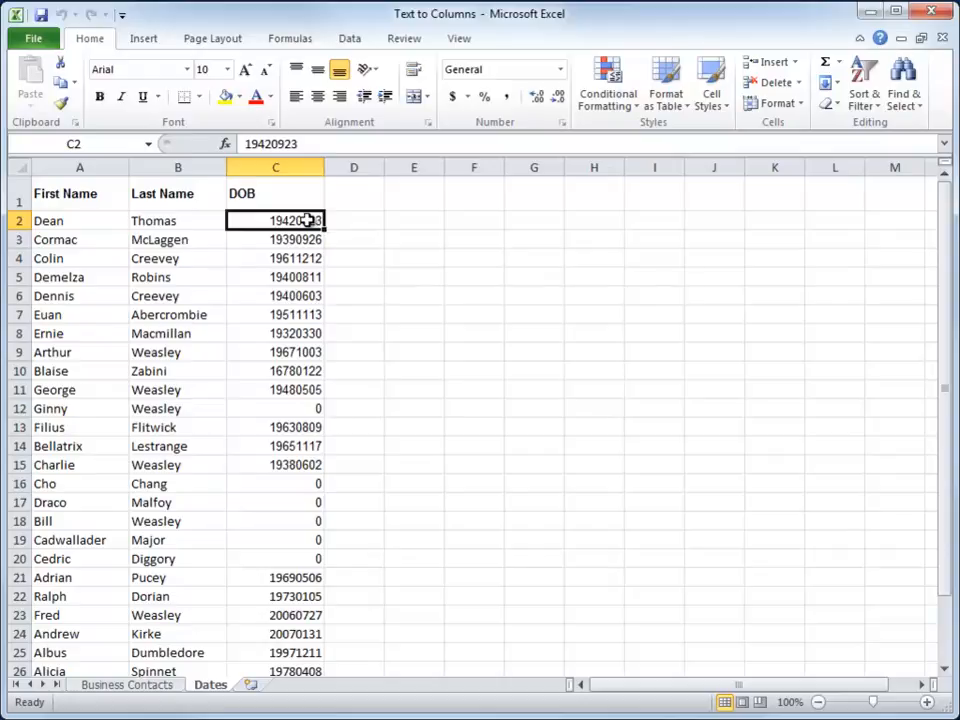
Start a Text to Columns conversion of the DOB values in C2:C30 with Fixed width as the original data type
left_click_drag(368, 165, 446, 180)
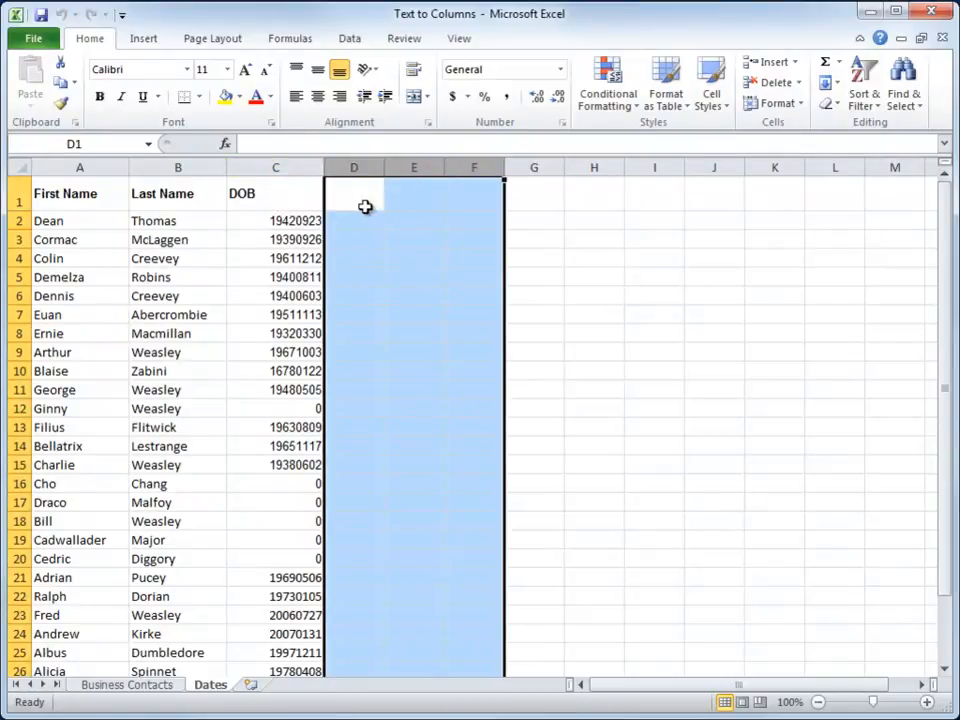
left_click(300, 224)
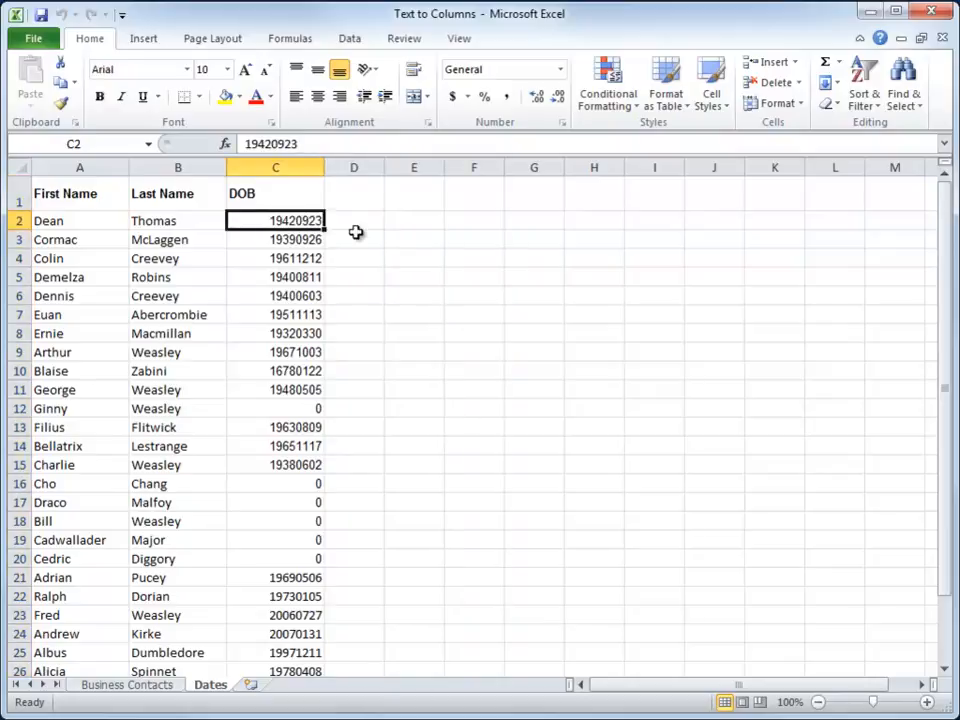
key("shift+End")
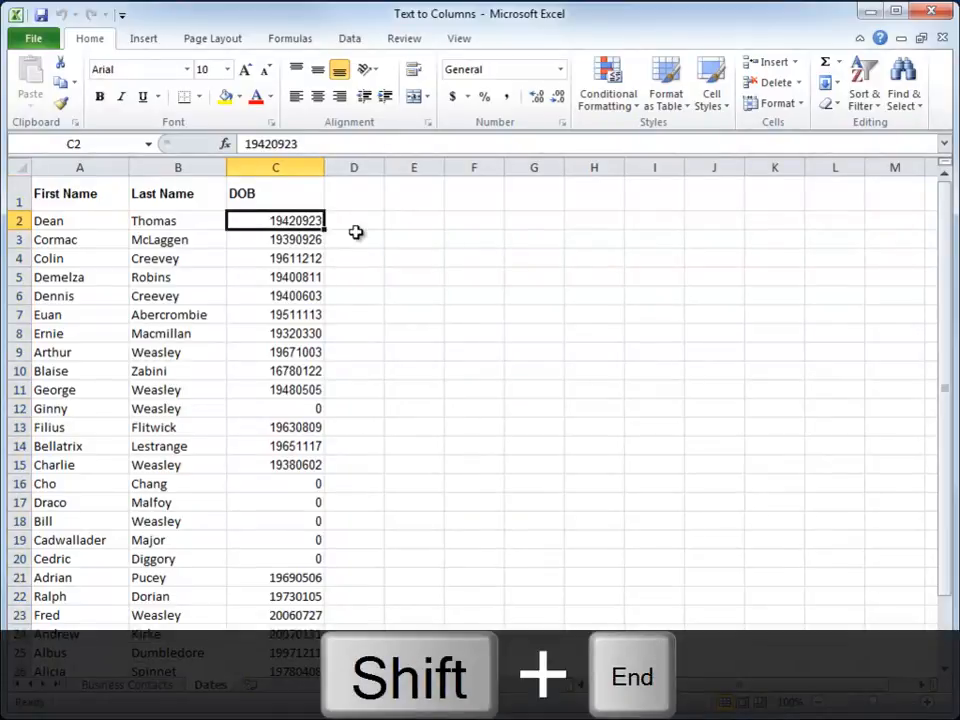
key("shift+Down")
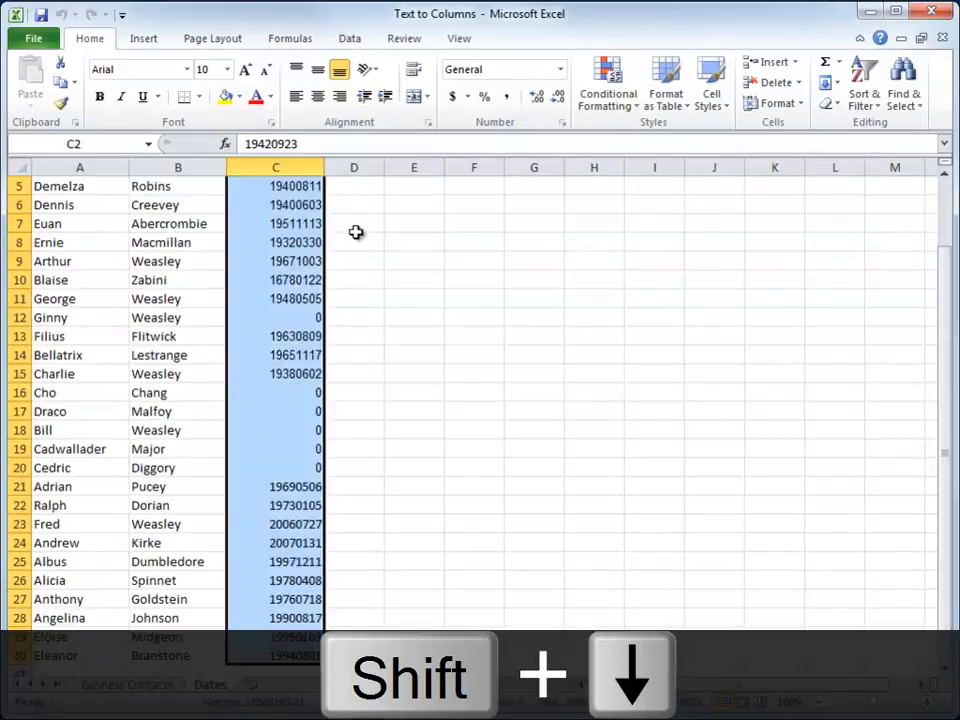
scroll(460, 288, "up", 2)
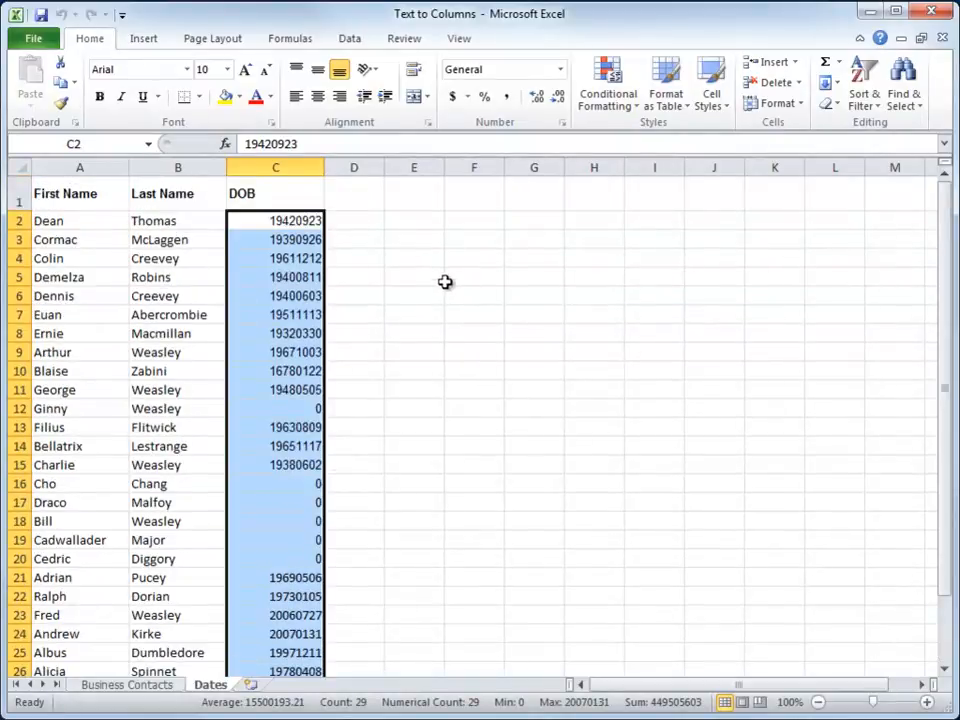
left_click(349, 40)
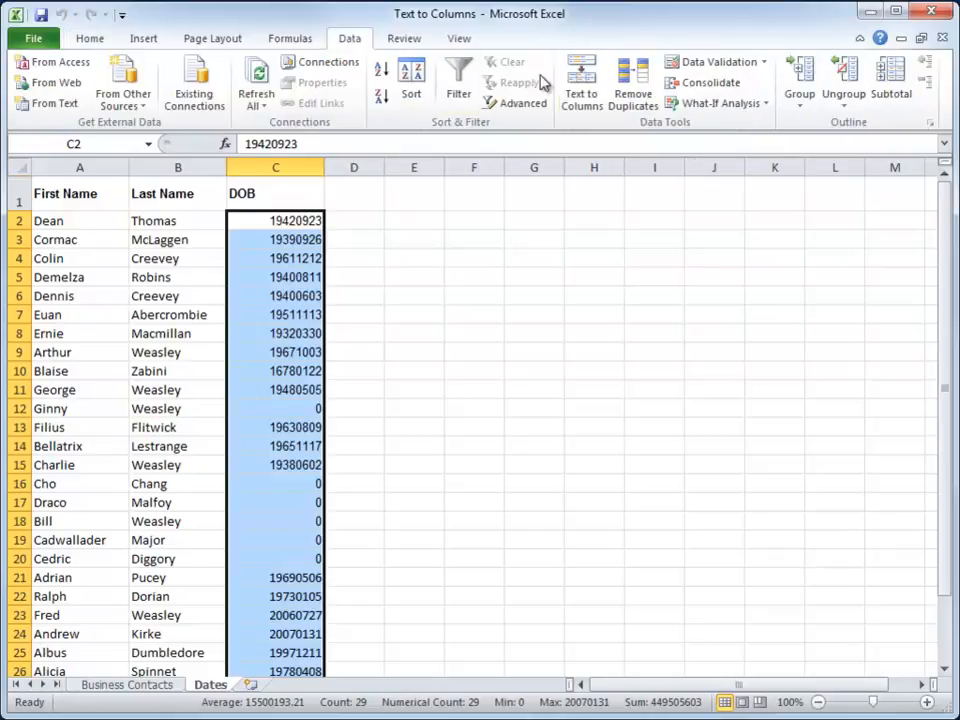
left_click(589, 96)
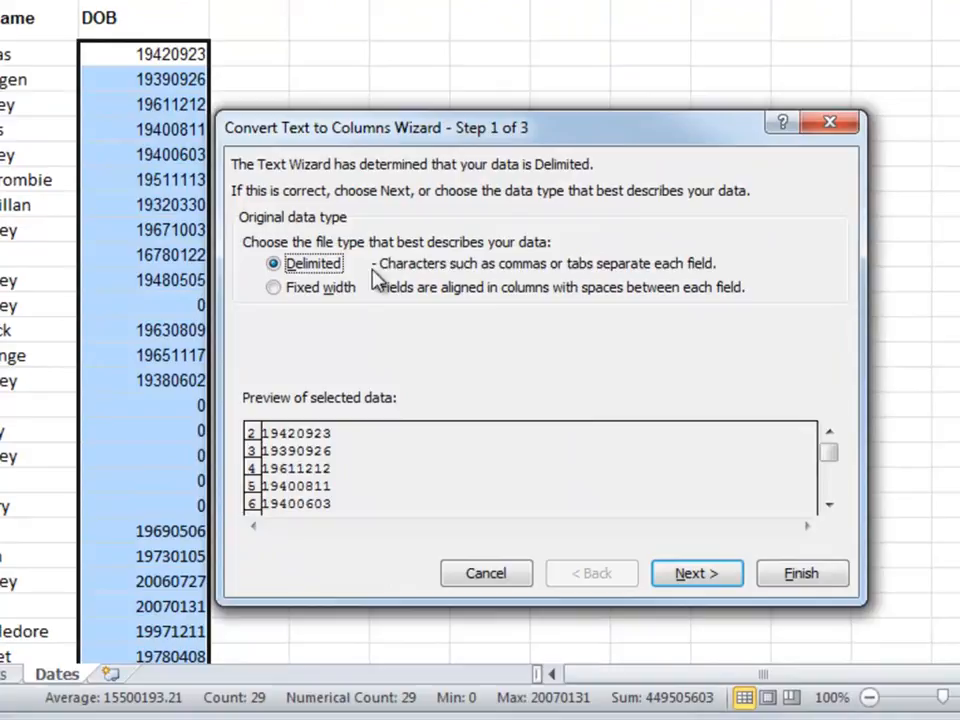
left_click(276, 289)
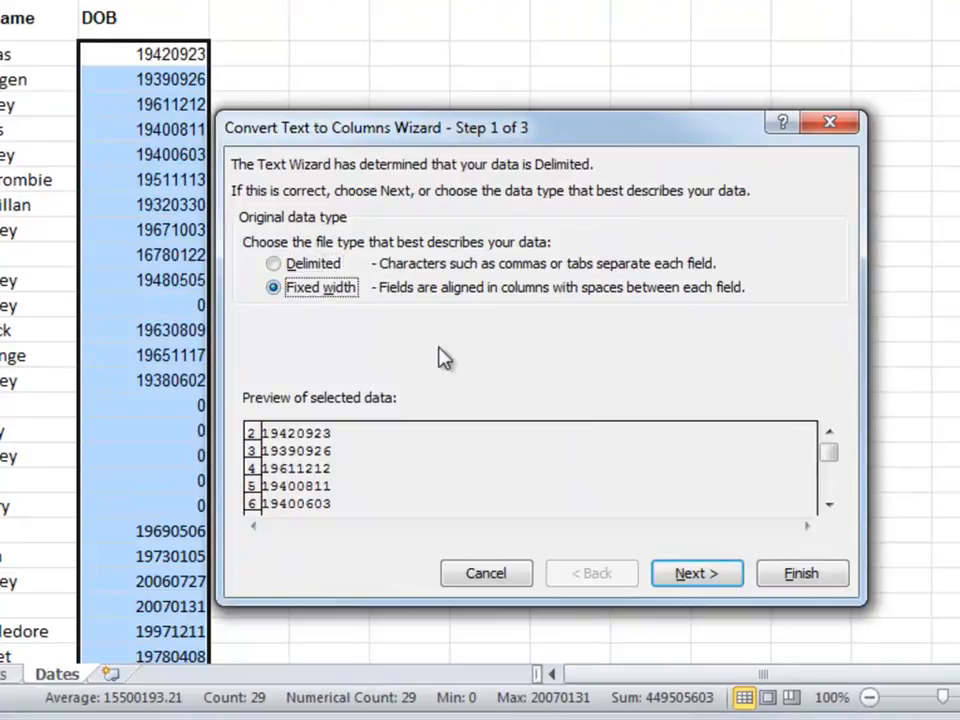
left_click(682, 575)
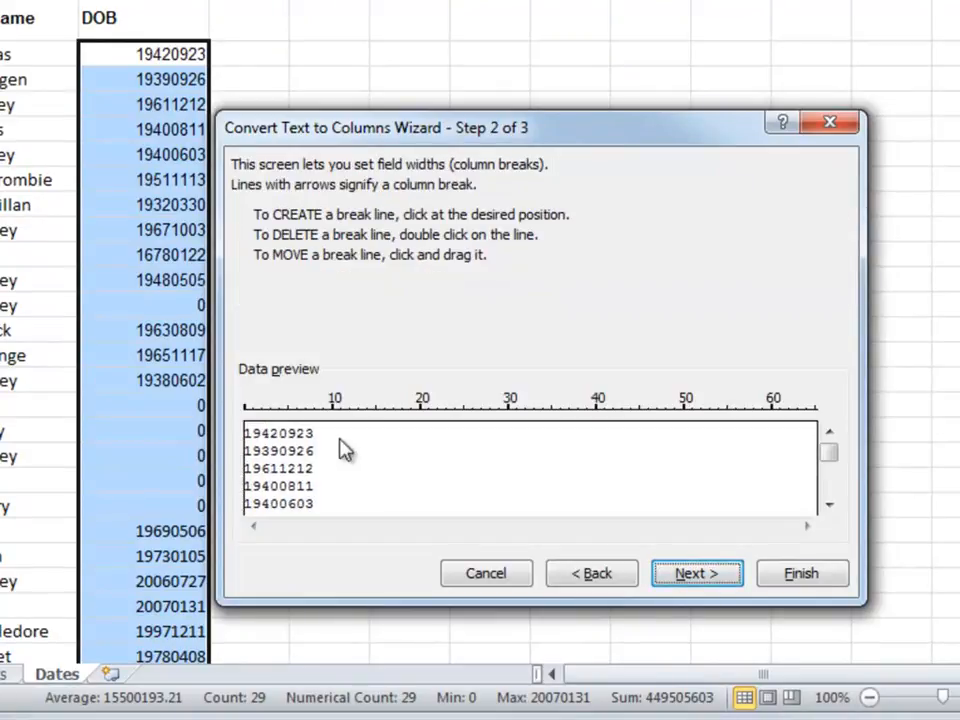
Set column breaks after the fourth and sixth digits and finish the split with General format and destination $C$2
left_click(284, 410)
left_click(297, 412)
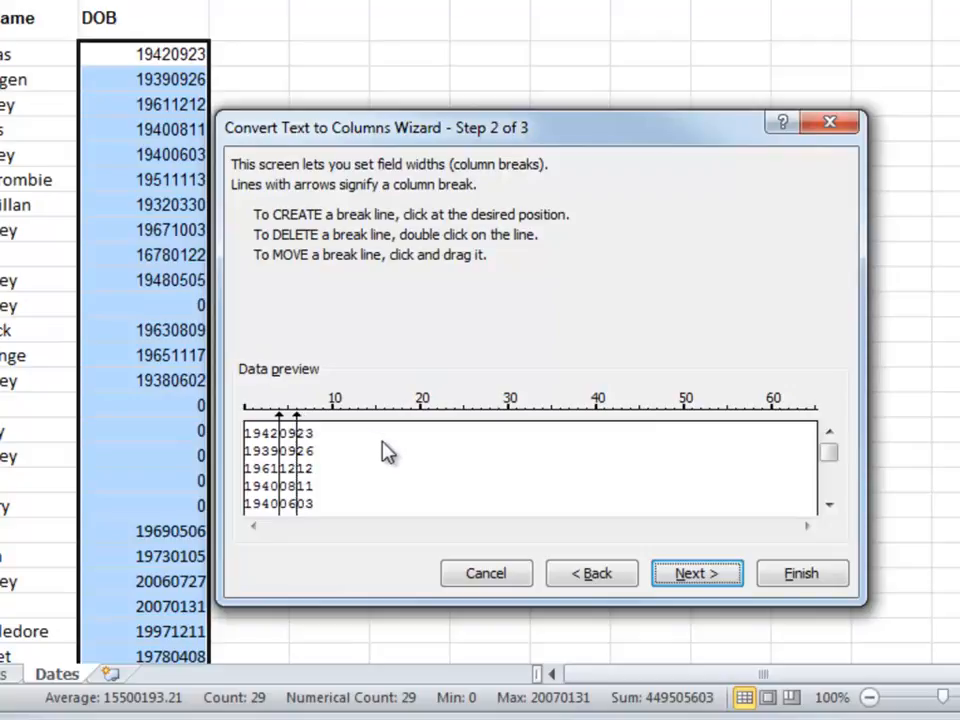
left_click(686, 577)
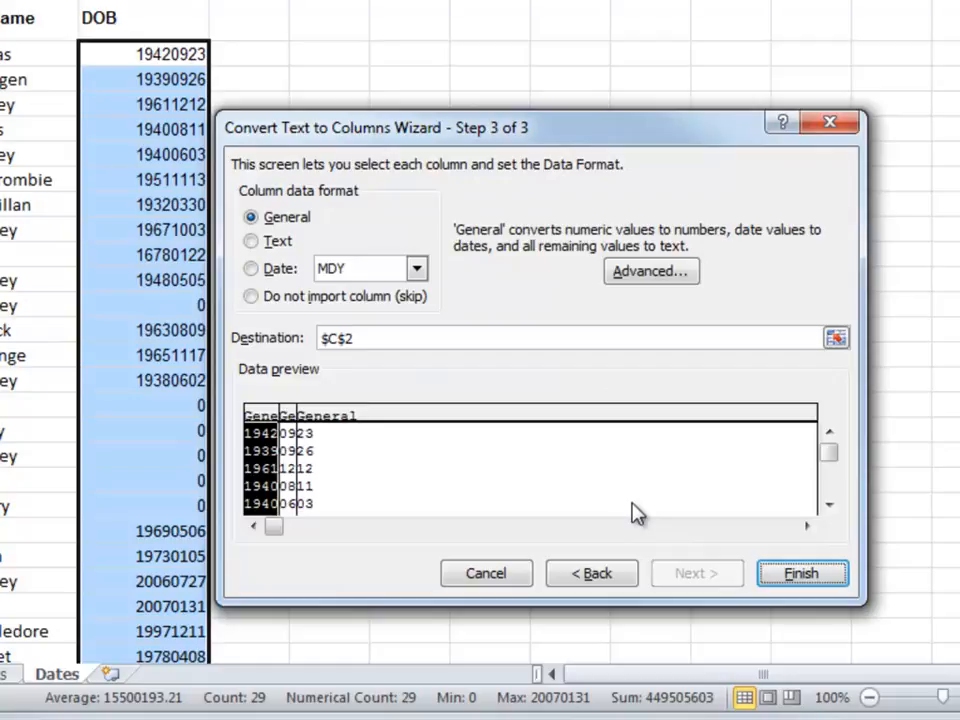
left_click(797, 573)
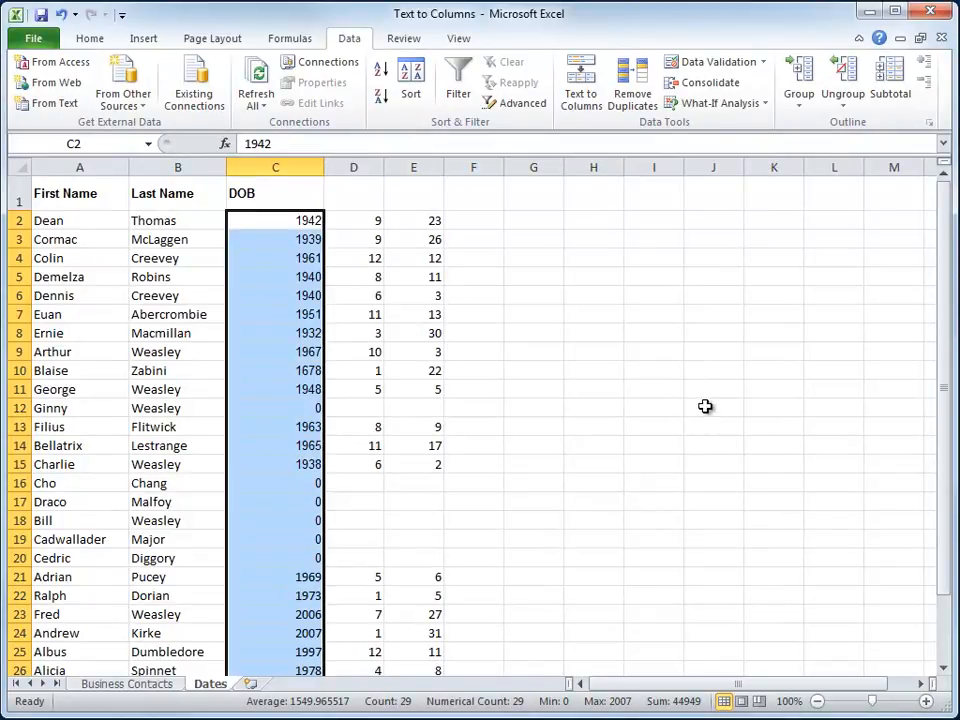
Search for the "date" function and insert DATE in cell F2
left_click(482, 222)
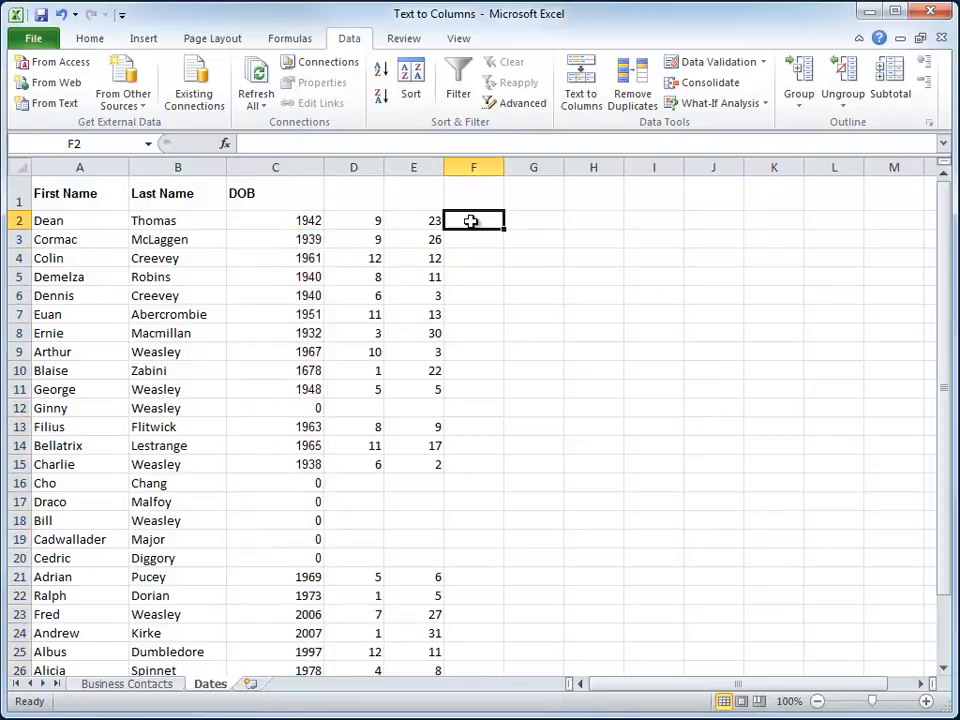
left_click(225, 146)
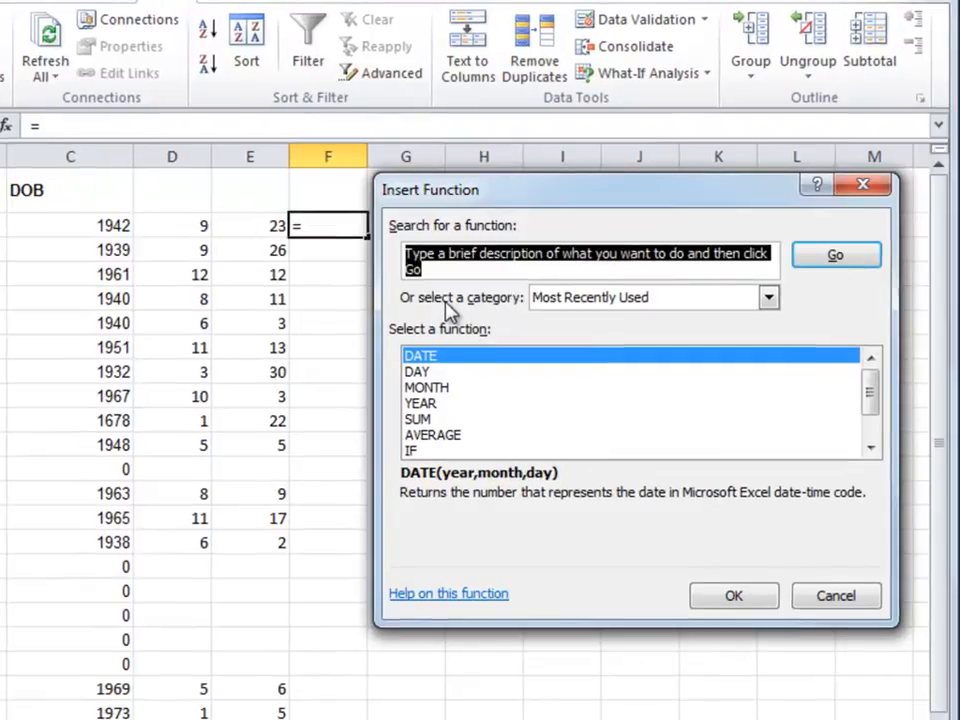
type("dai")
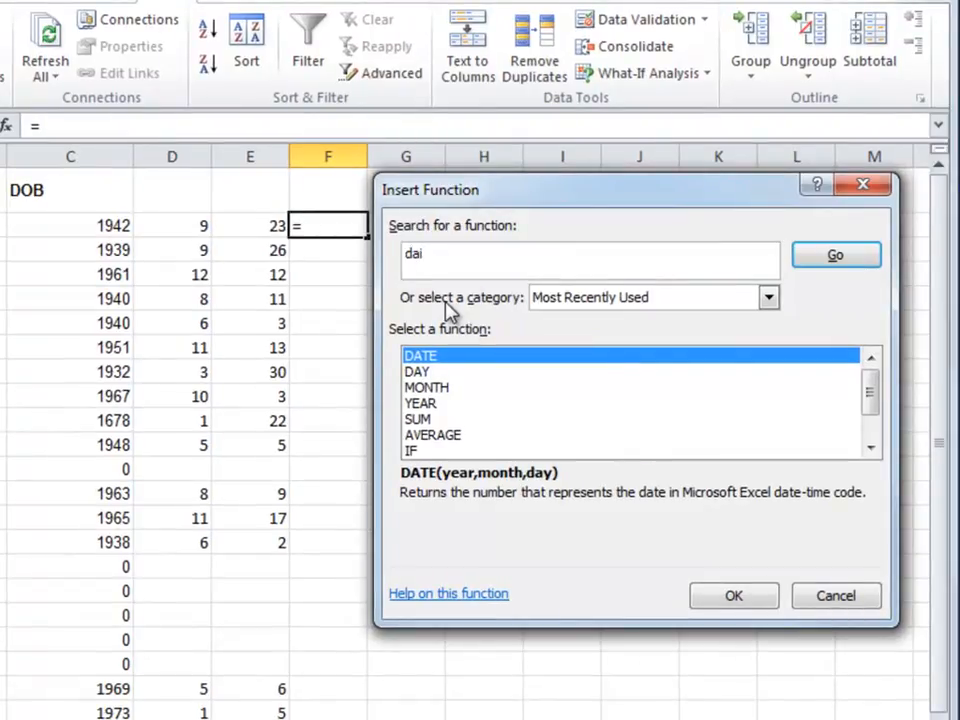
key("BackSpace")
type("te")
left_click(846, 260)
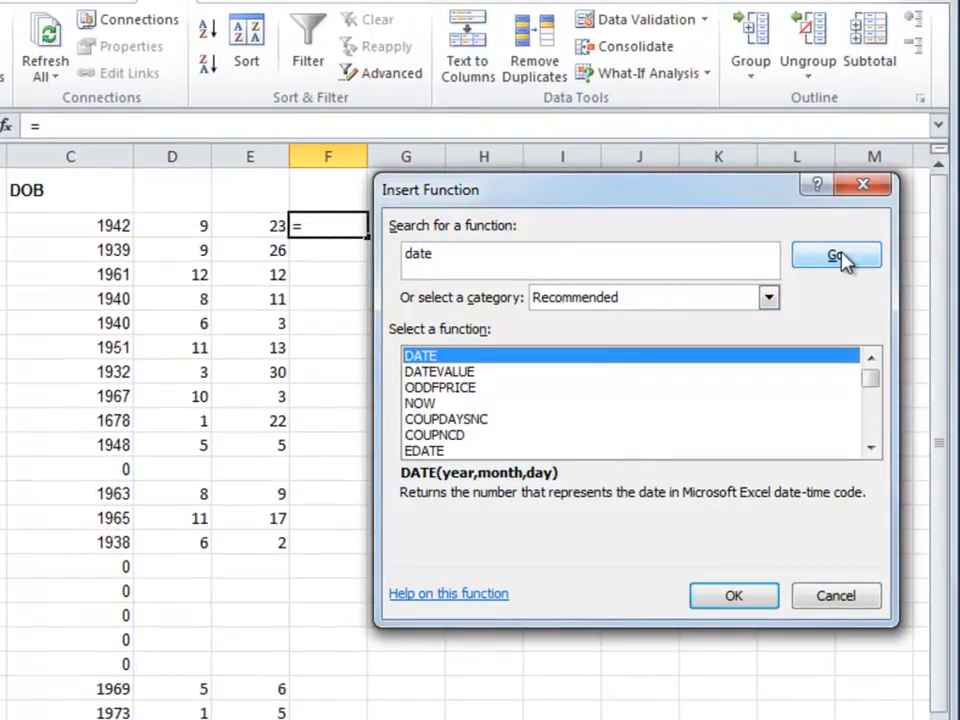
left_click(734, 598)
Set the DATE arguments to C2 for Year, D2 for Month and E2 for Day, and complete the formula
left_click_drag(553, 244, 376, 332)
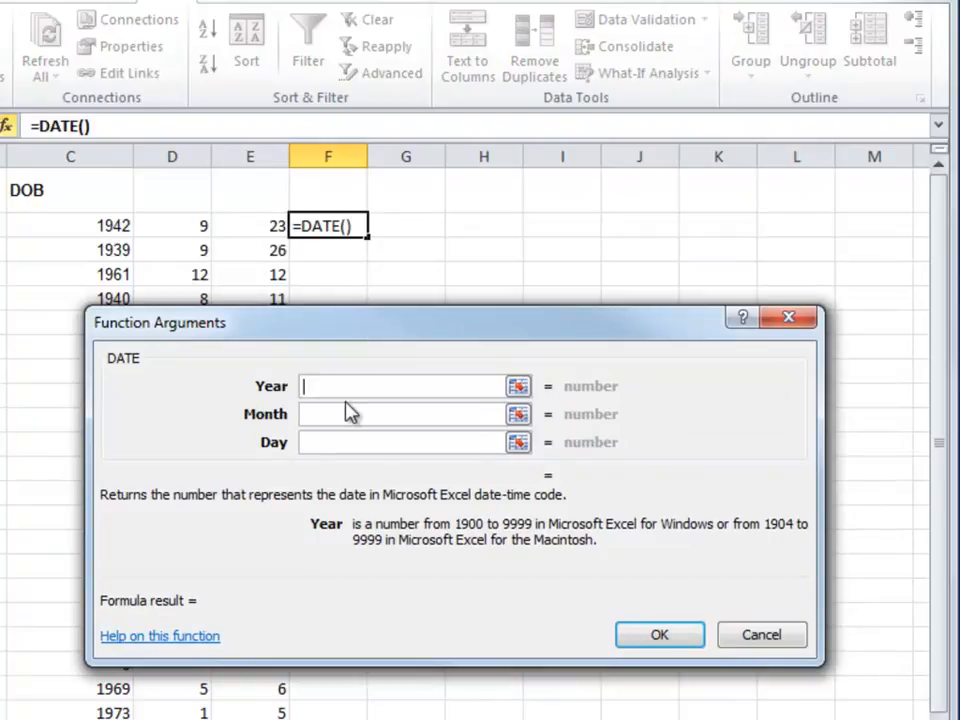
left_click(118, 225)
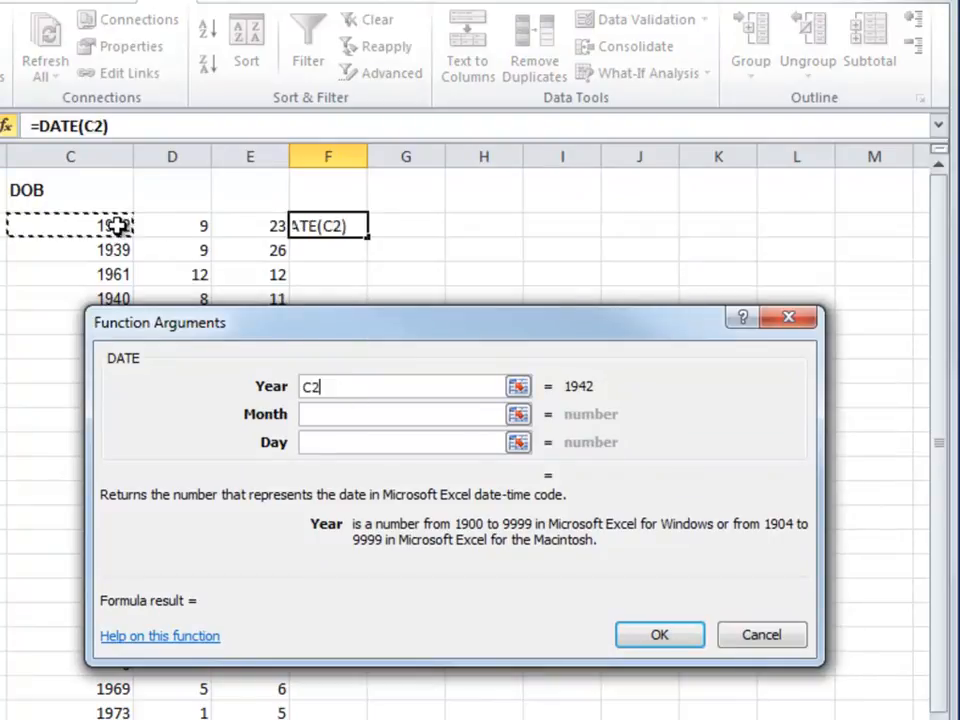
left_click(317, 414)
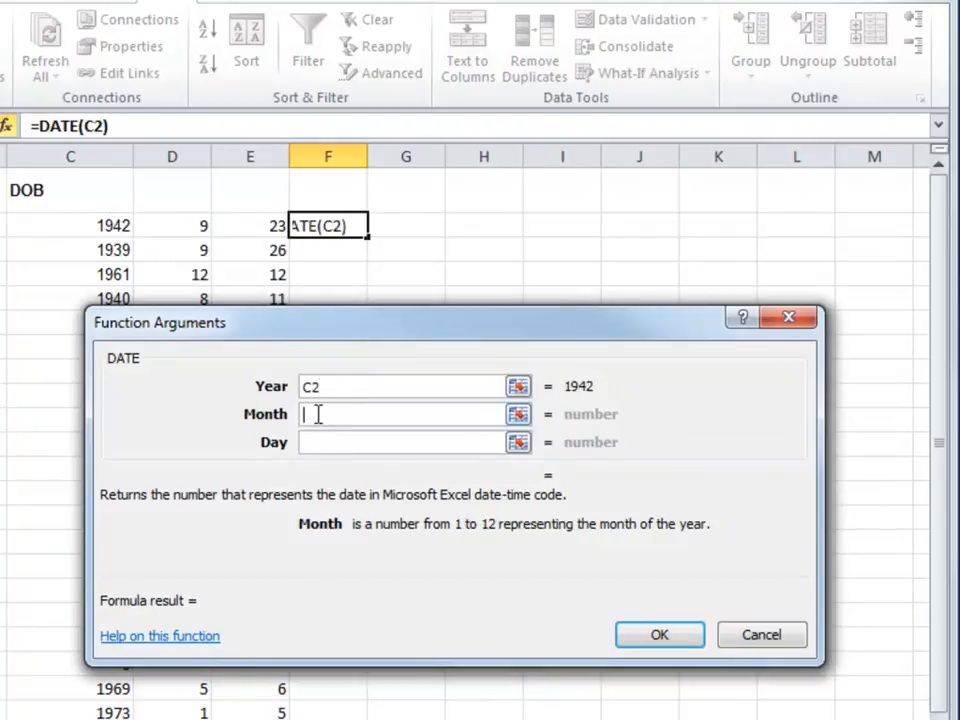
left_click(211, 222)
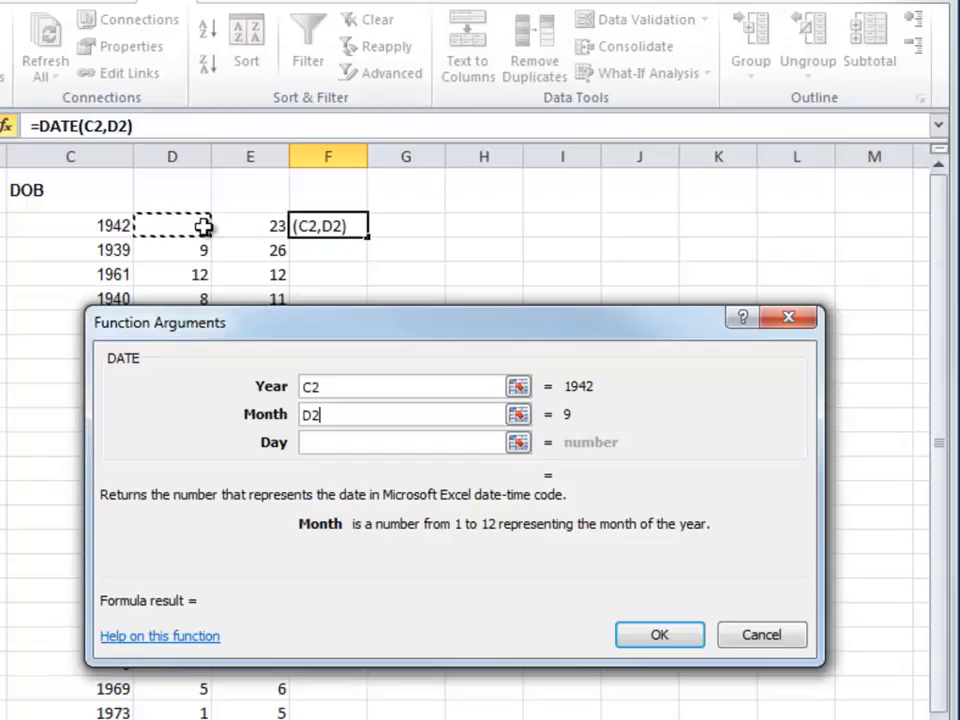
left_click(321, 442)
left_click(258, 228)
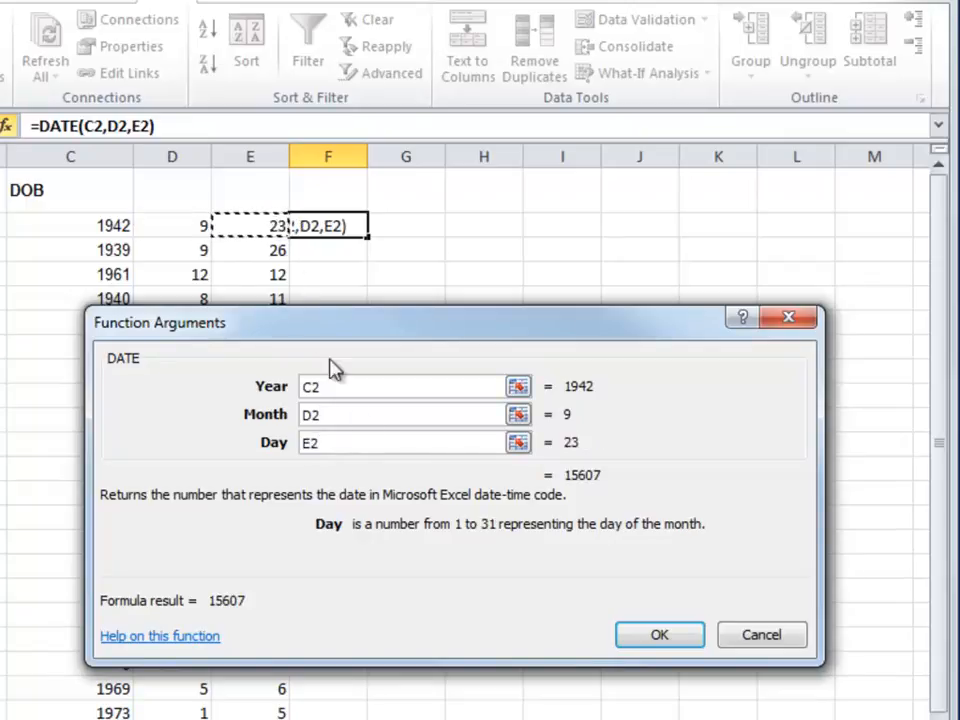
left_click(662, 638)
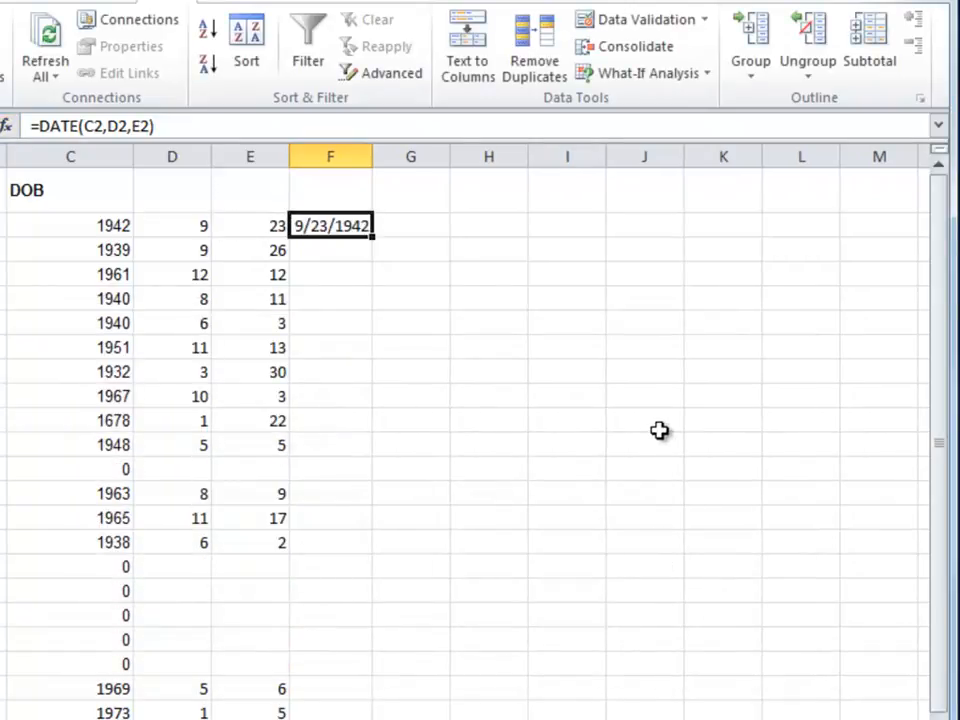
Fill the DATE formula from F2 down the list and fit column F to its contents, checking the top cells' formulas
double_click(373, 238)
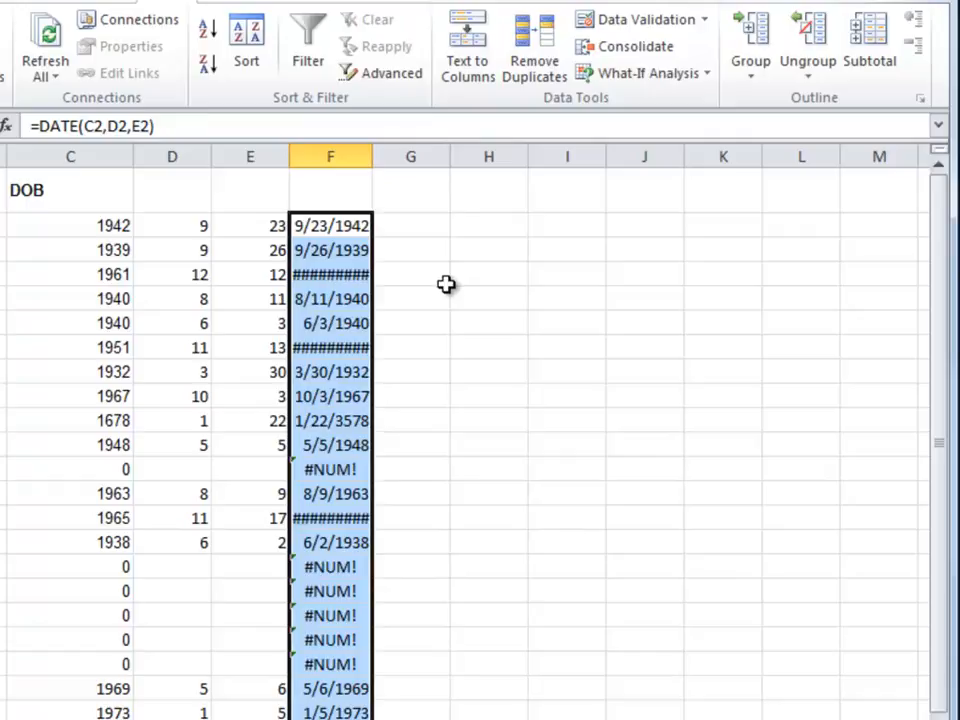
double_click(371, 155)
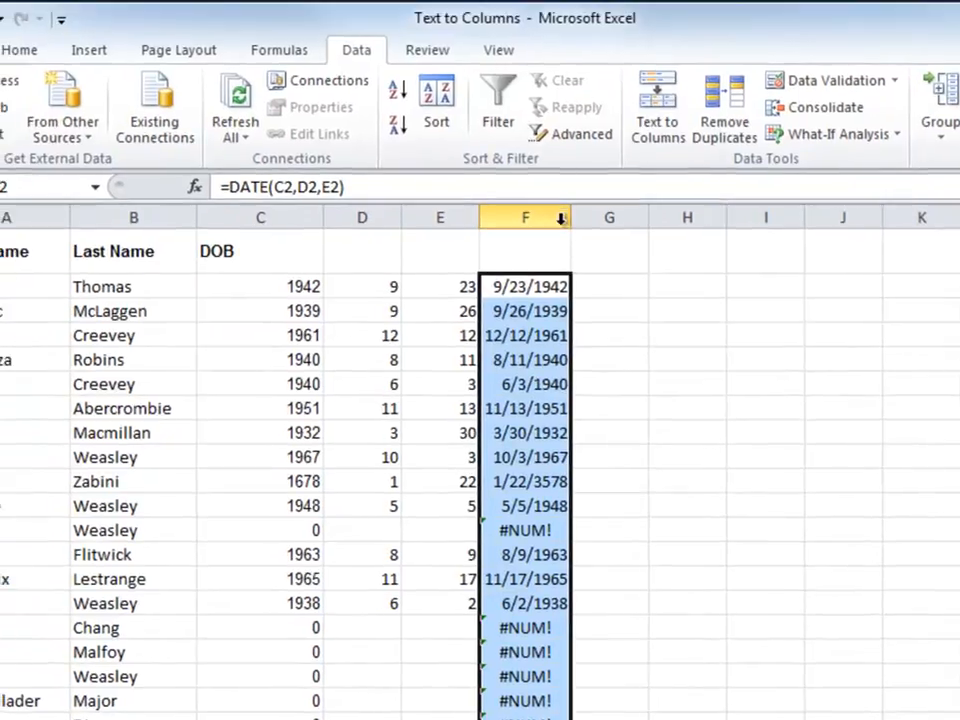
left_click(526, 287)
left_click(531, 311)
left_click(529, 338)
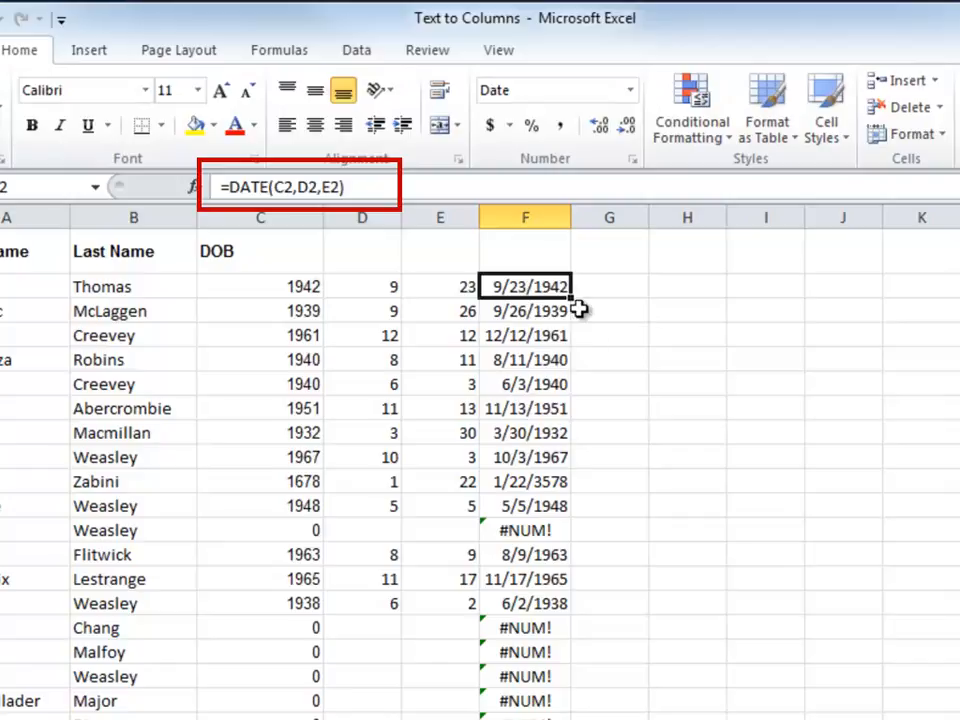
Try deleting the split year, month and day columns C to E, inspect the formula in C2, and undo the deletion
left_click_drag(288, 215, 423, 232)
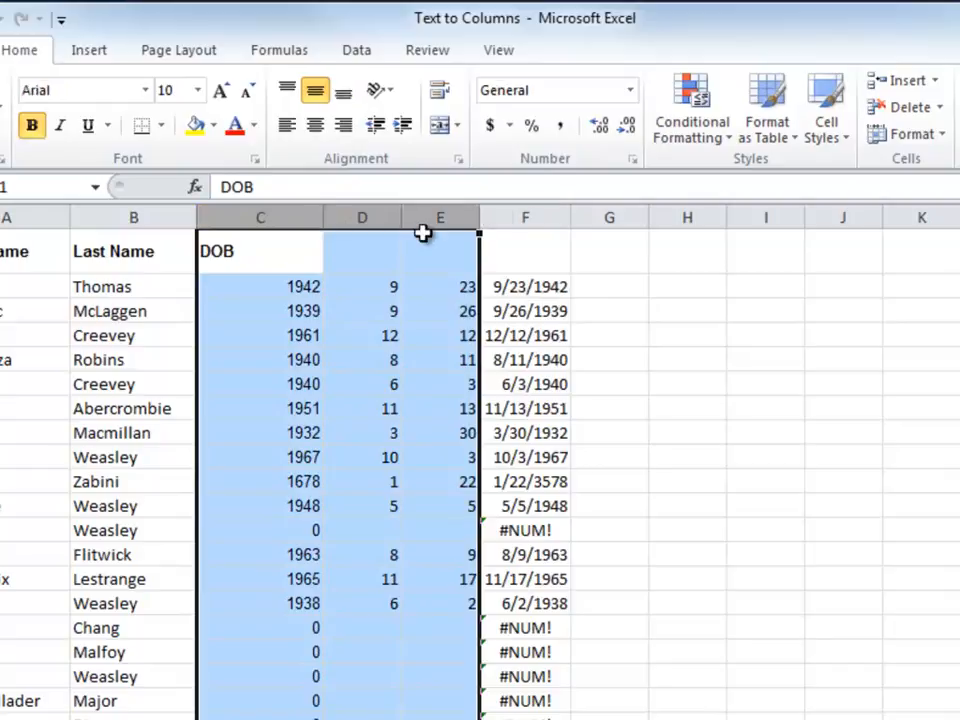
right_click(446, 229)
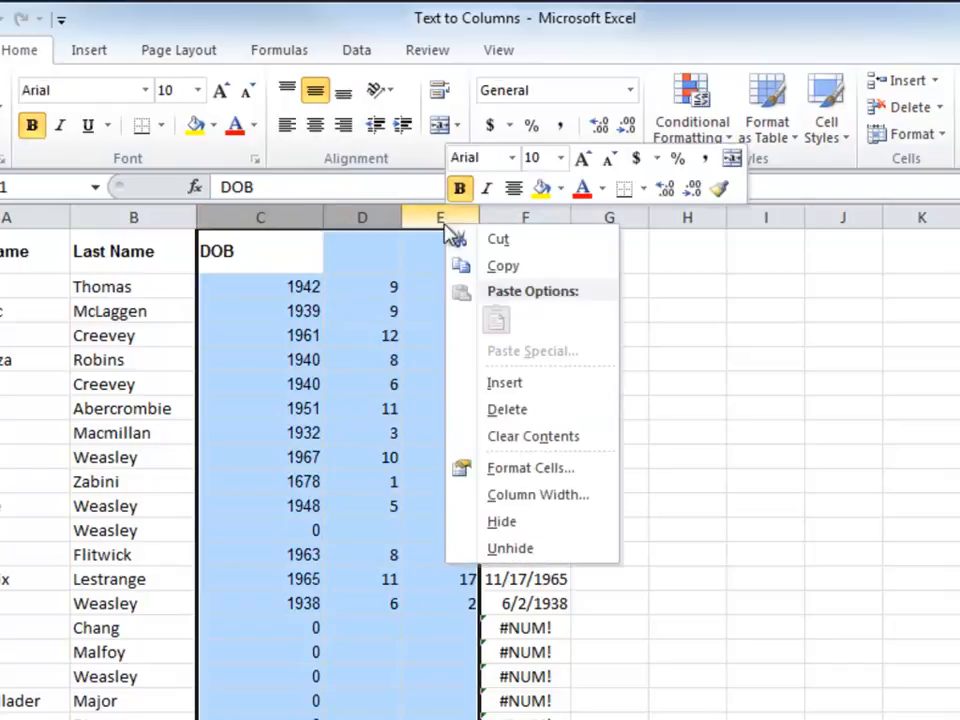
left_click(492, 407)
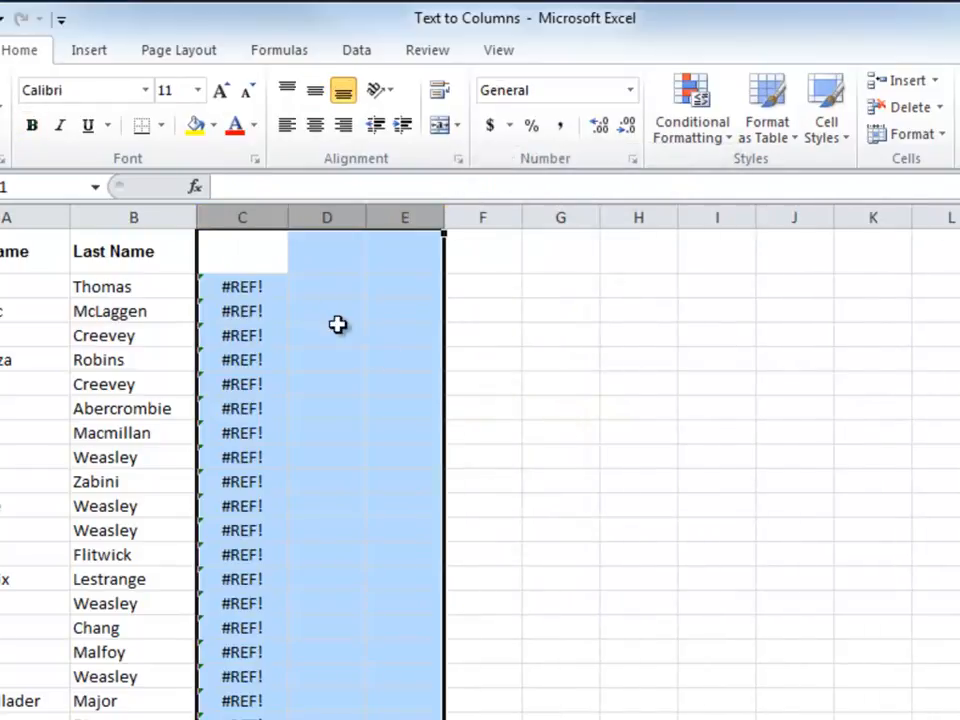
left_click(258, 290)
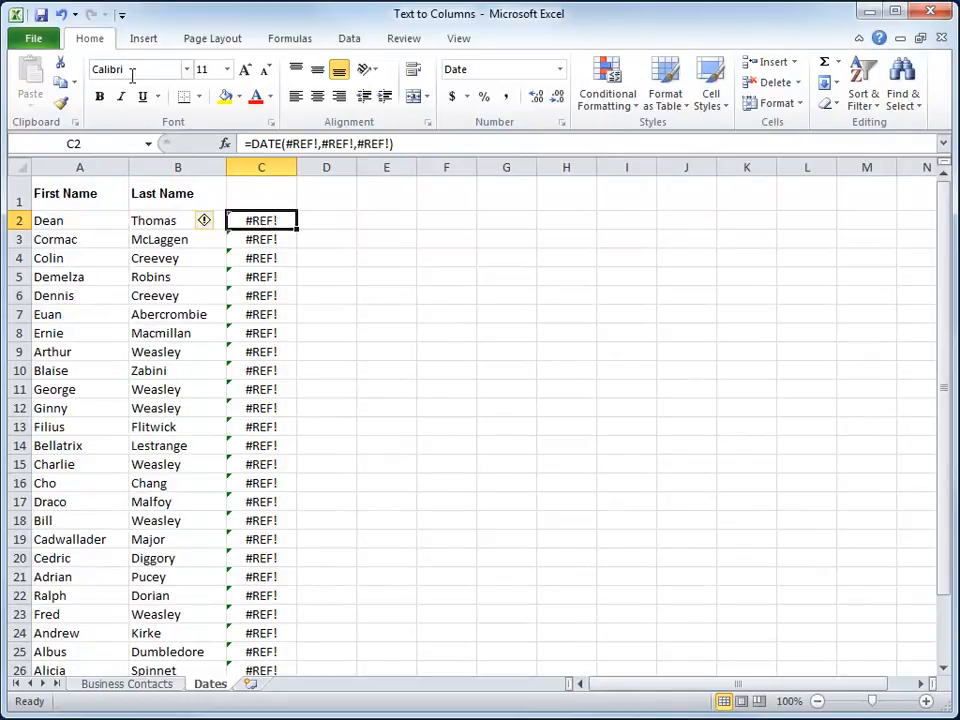
left_click(61, 17)
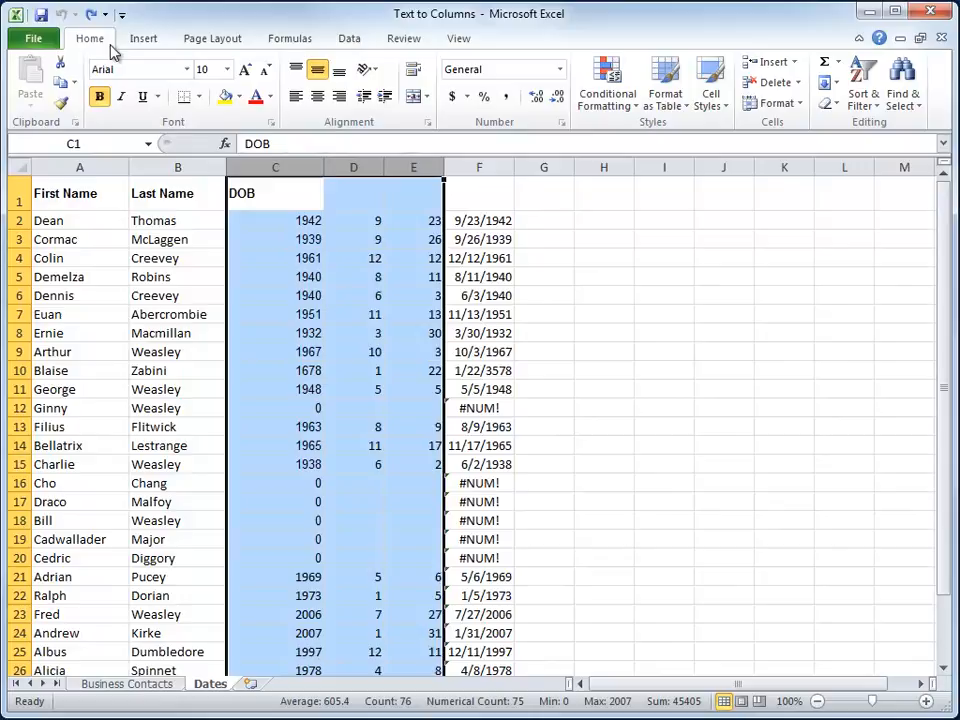
Copy the DATE results from F2 down and paste them in place as values only, checking F2 and F3 for static dates
left_click(457, 222)
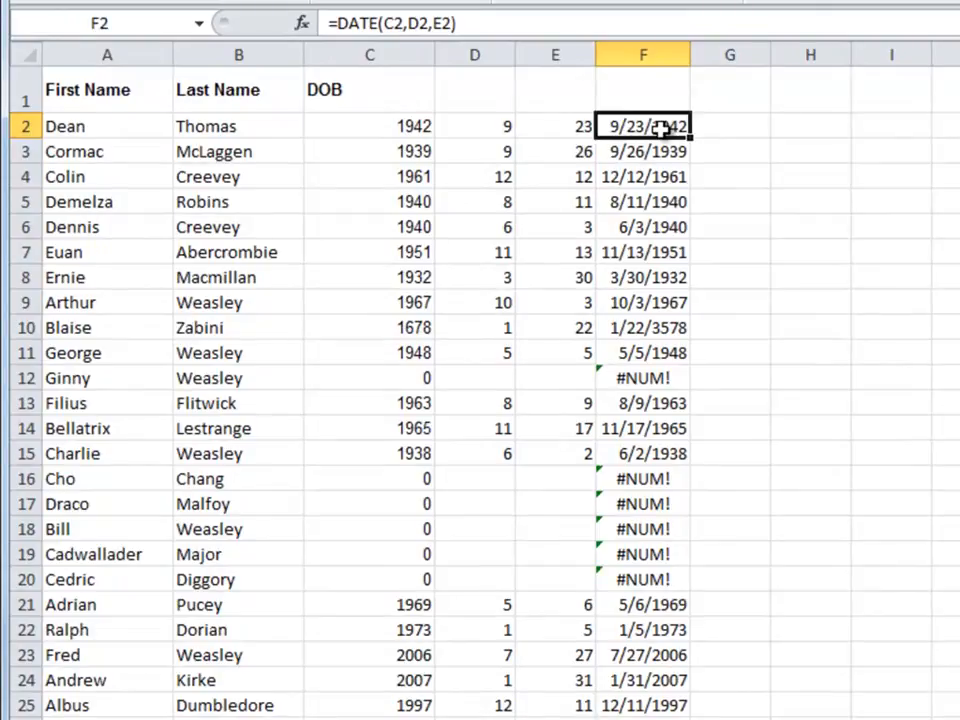
key("ctrl+shift+Down")
scroll(640, 125, "up", 2)
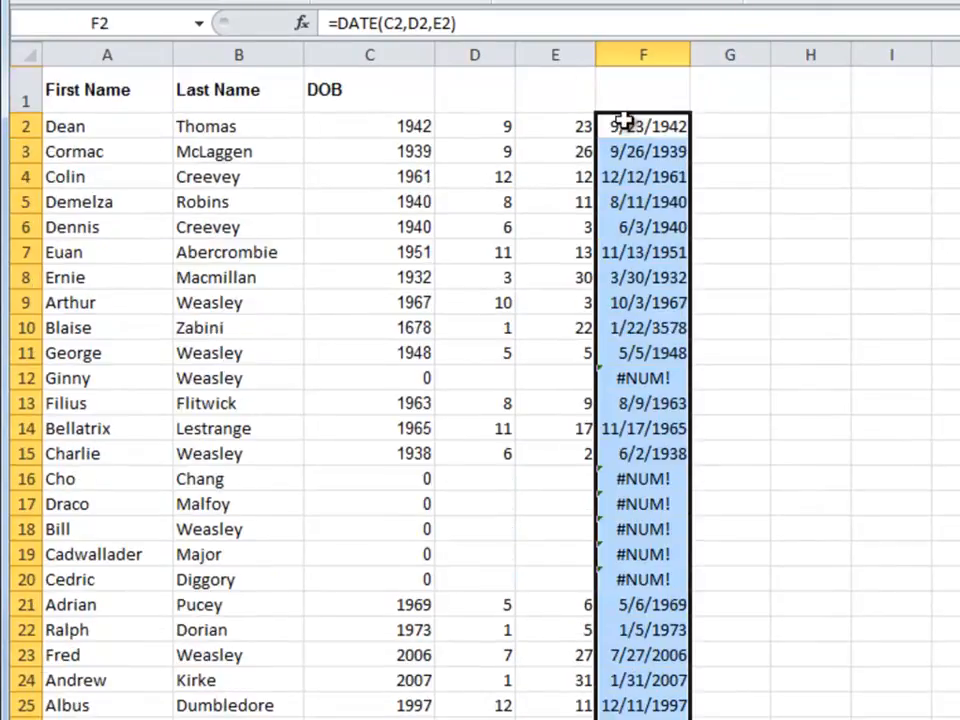
key("ctrl+c")
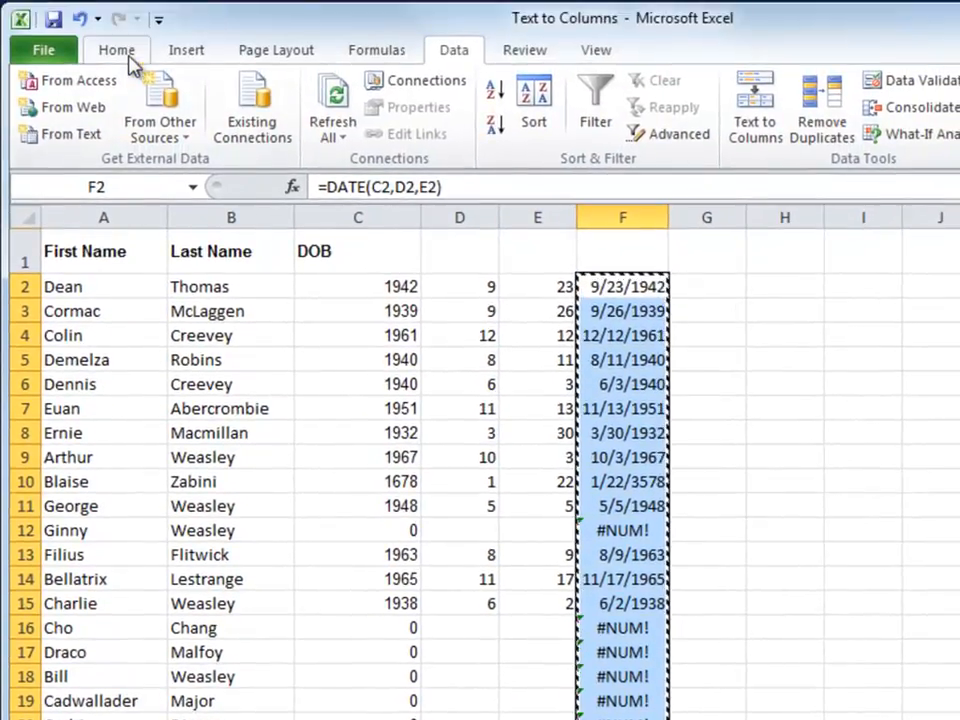
left_click(124, 32)
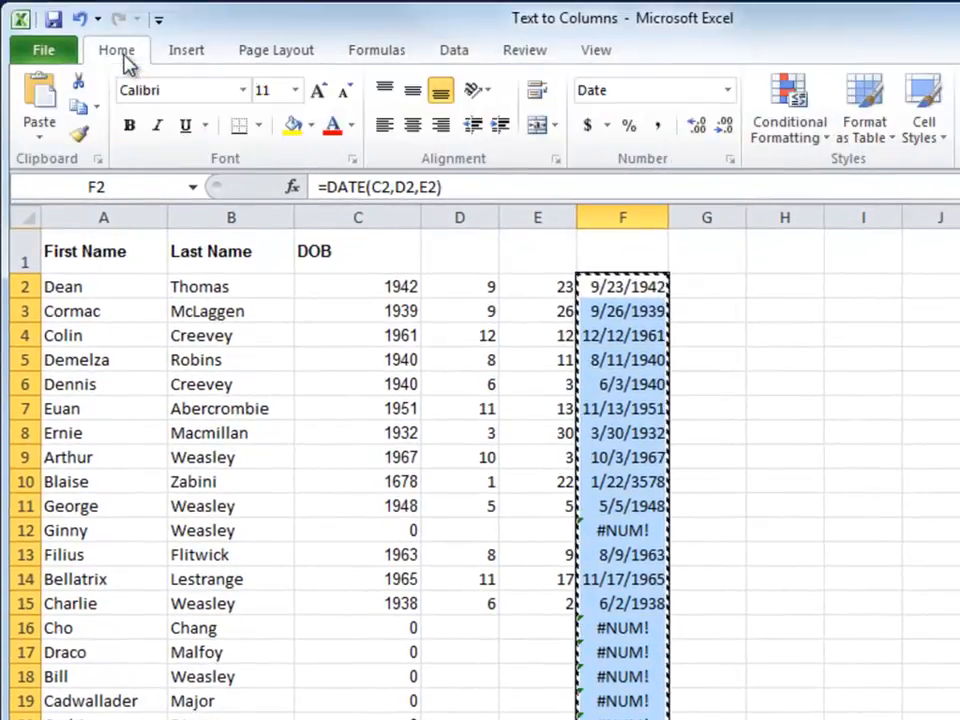
left_click(40, 145)
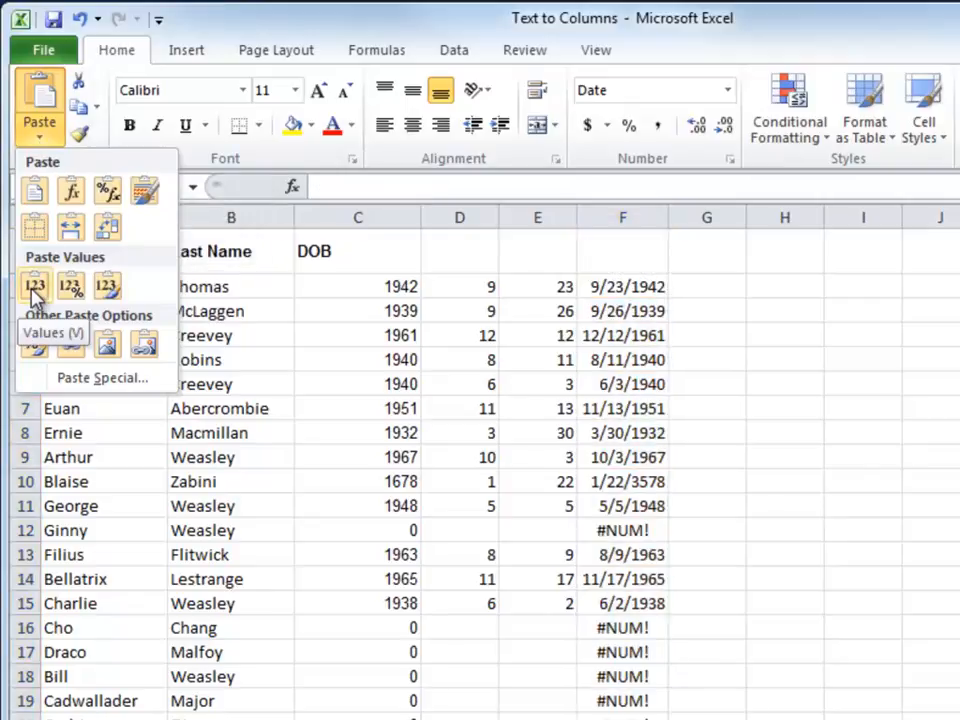
left_click(33, 288)
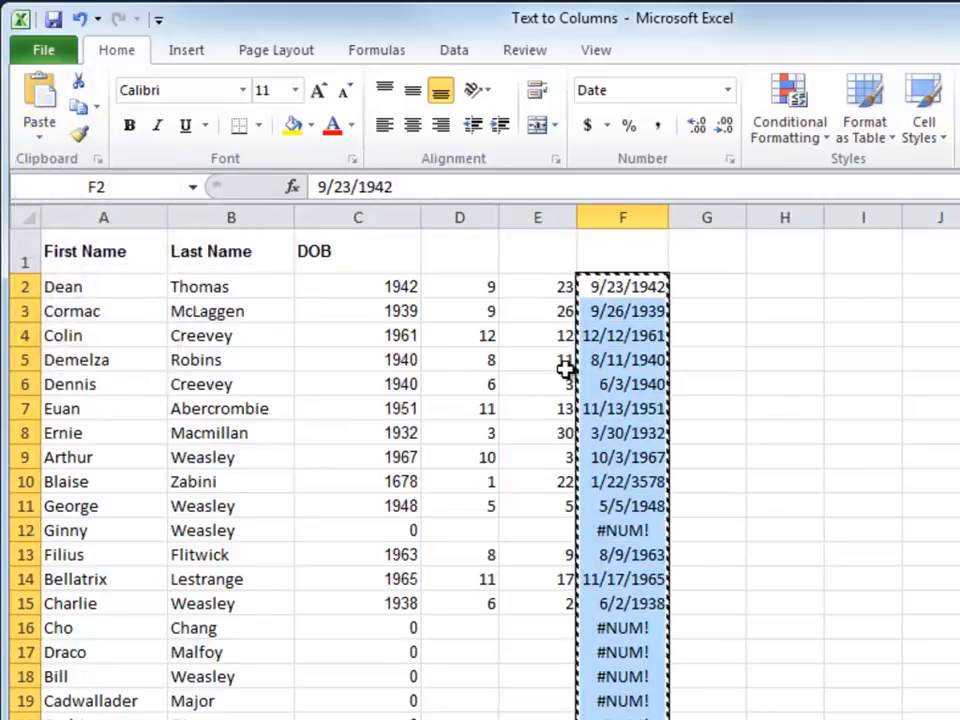
left_click(627, 289)
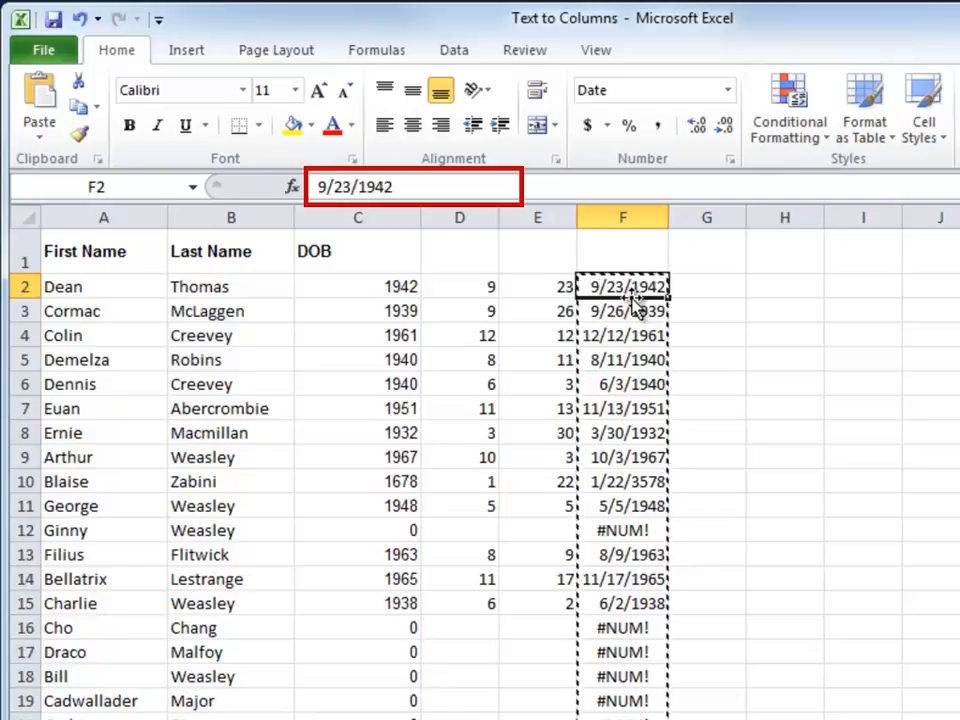
left_click(628, 311)
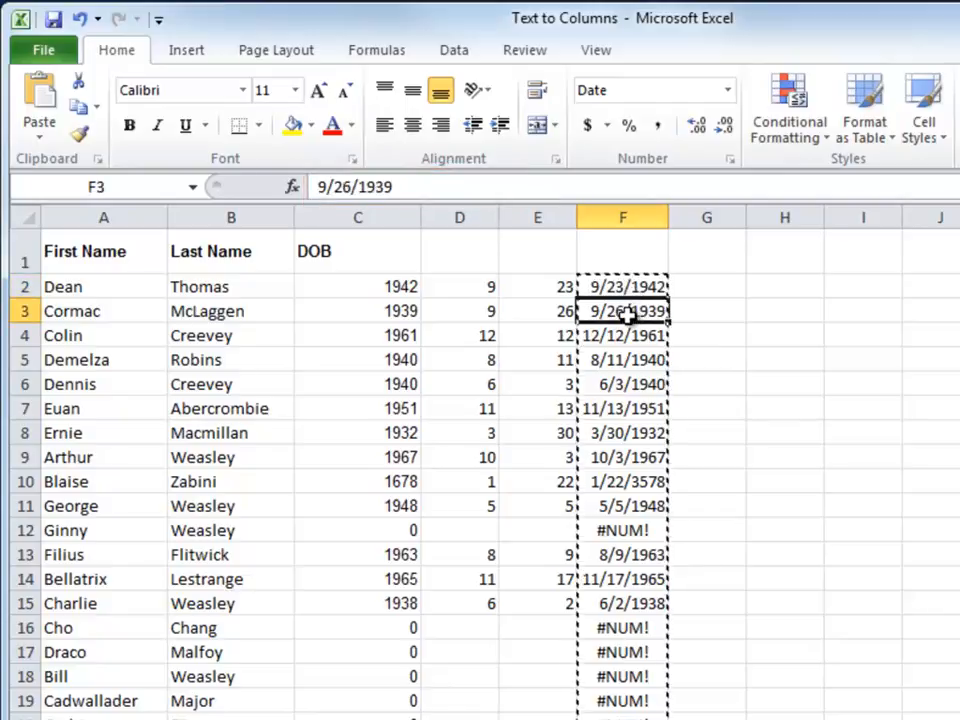
key("Escape")
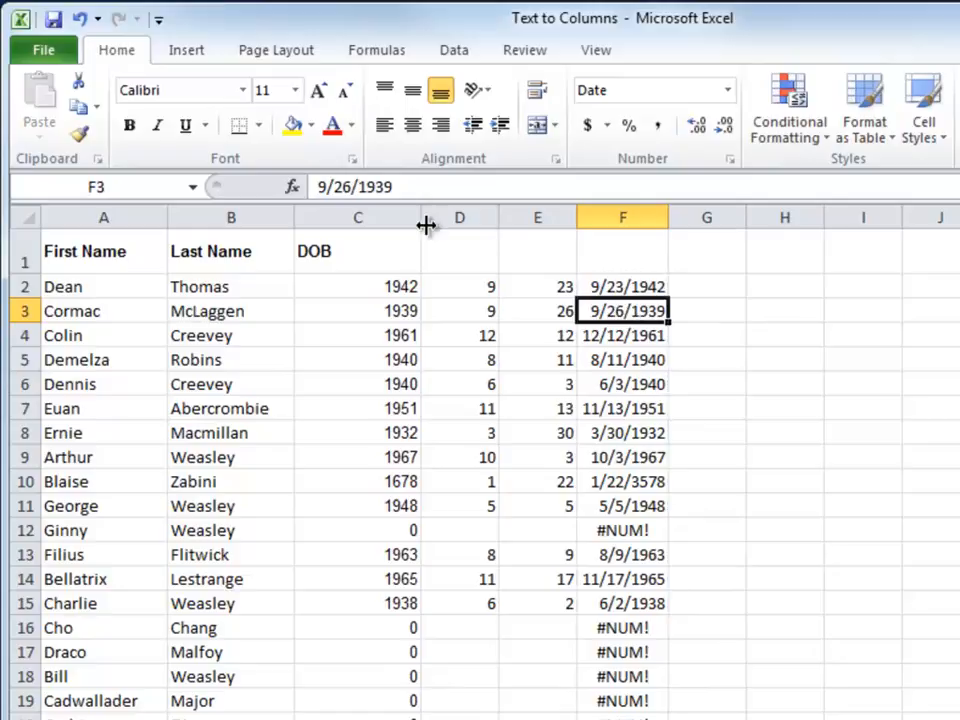
Delete the split year, month and day columns C to E and select cell C1
left_click_drag(399, 214, 541, 226)
right_click(548, 232)
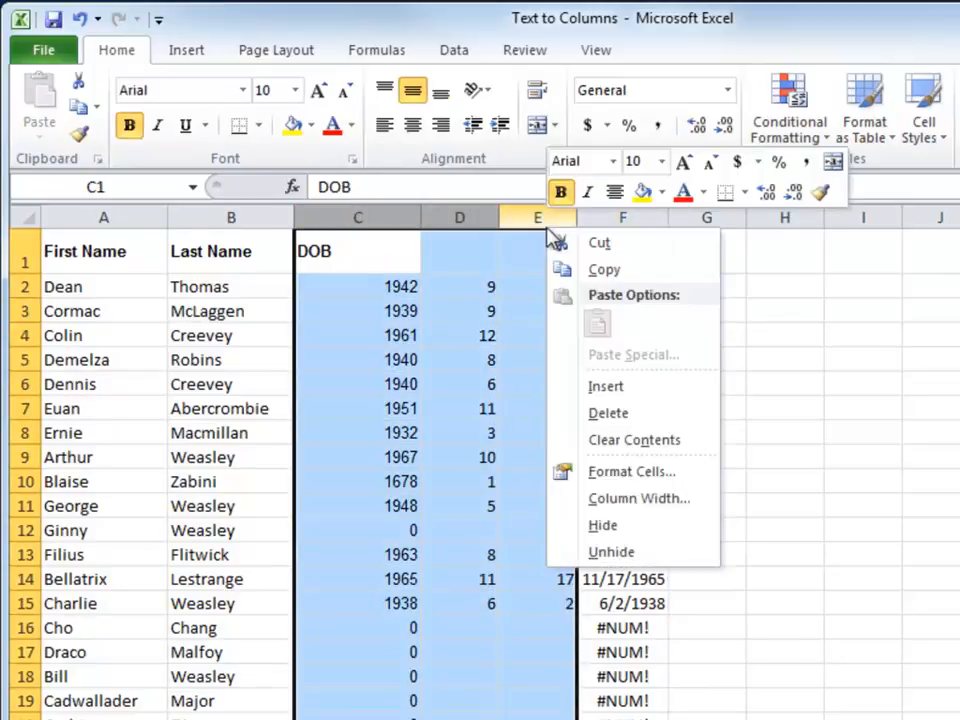
left_click(612, 414)
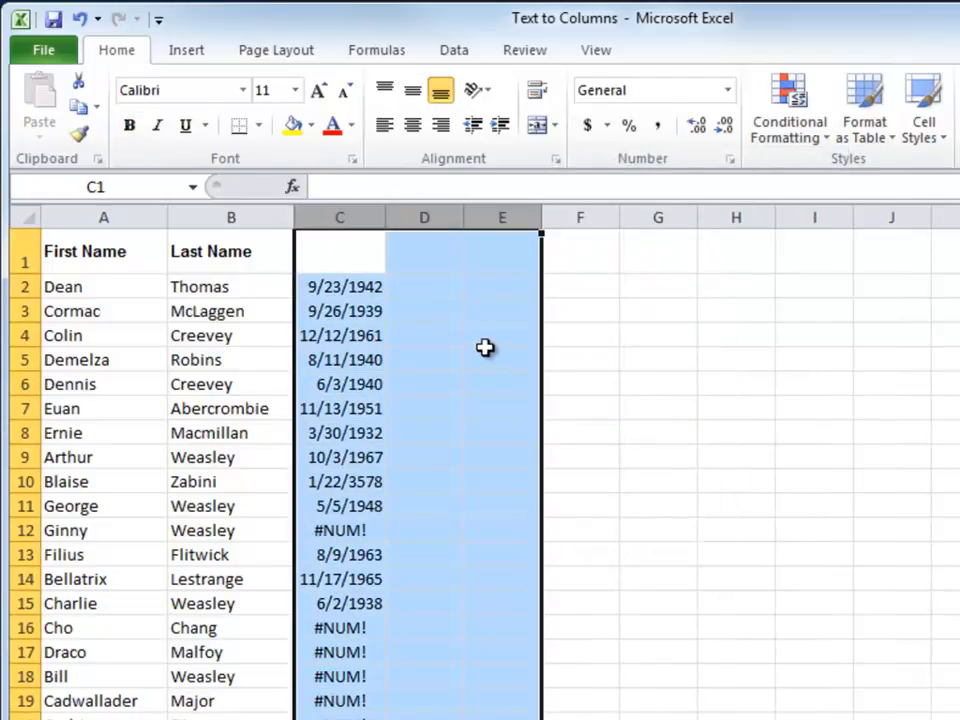
left_click(343, 266)
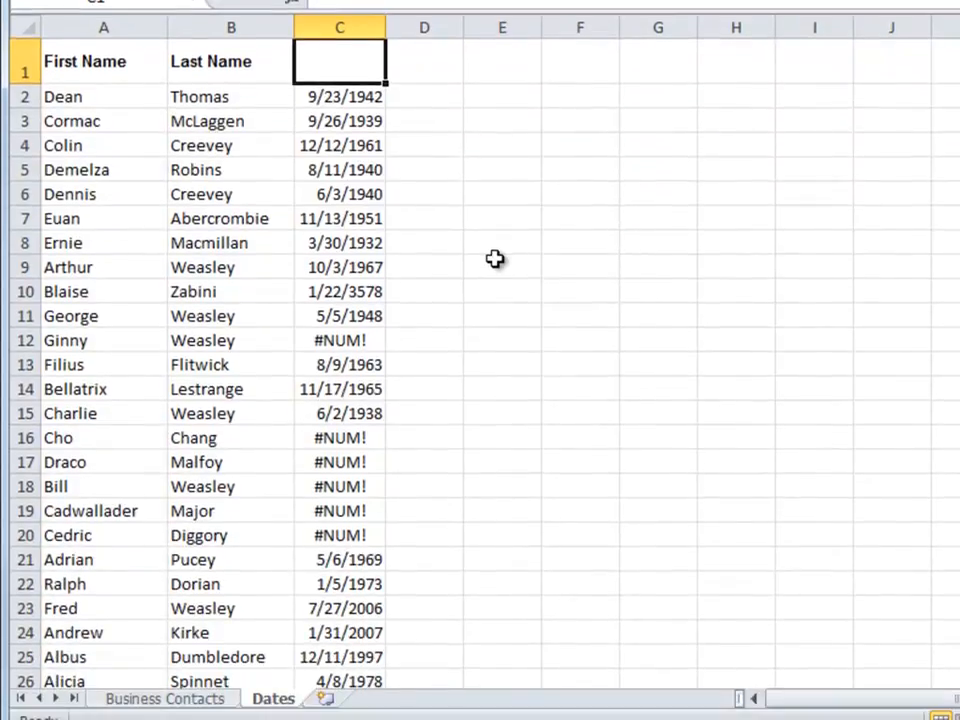
Inspect the error cells C16 to C20 in the date column
left_click(367, 437)
left_click(348, 462)
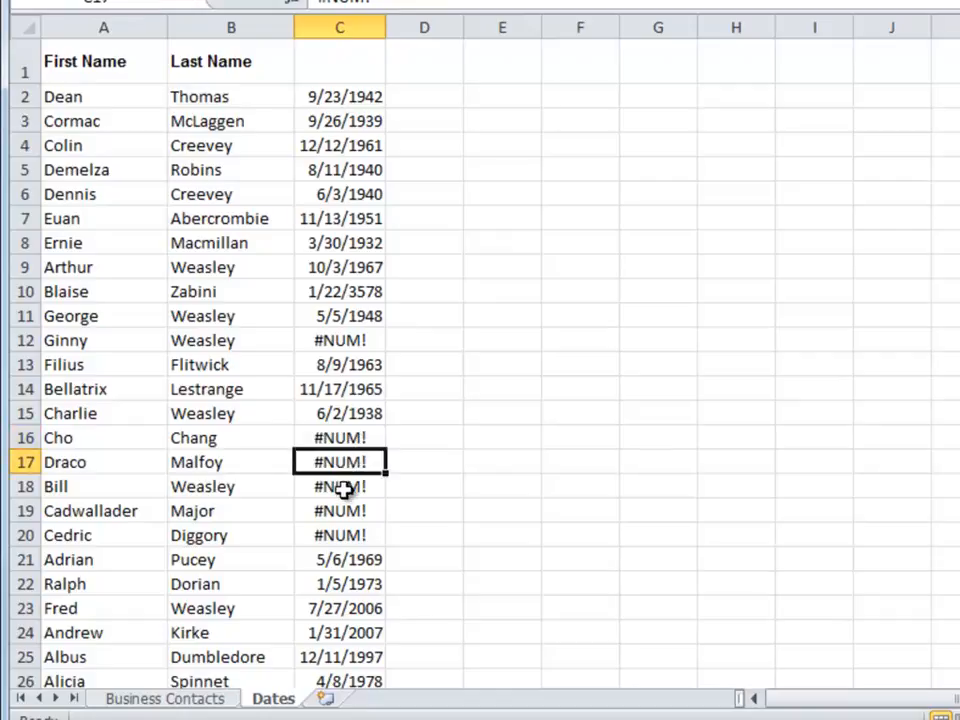
left_click(346, 488)
left_click(340, 510)
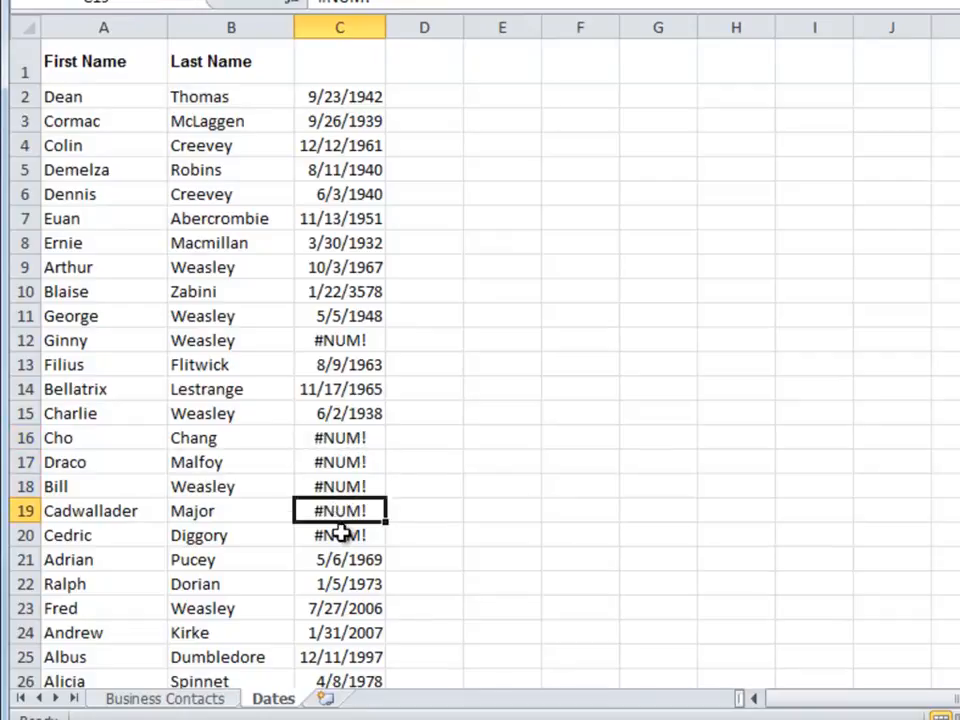
left_click(345, 533)
left_click(341, 445)
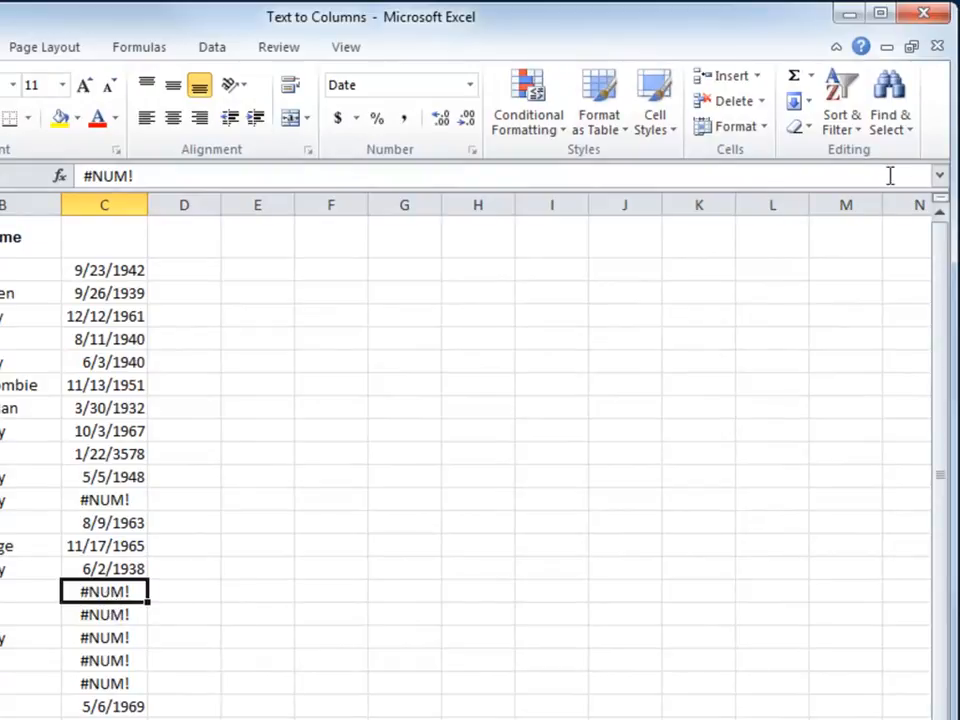
Replace every "#NUM!" entry with nothing using Find and Replace, close the dialog and review the date column
left_click(893, 130)
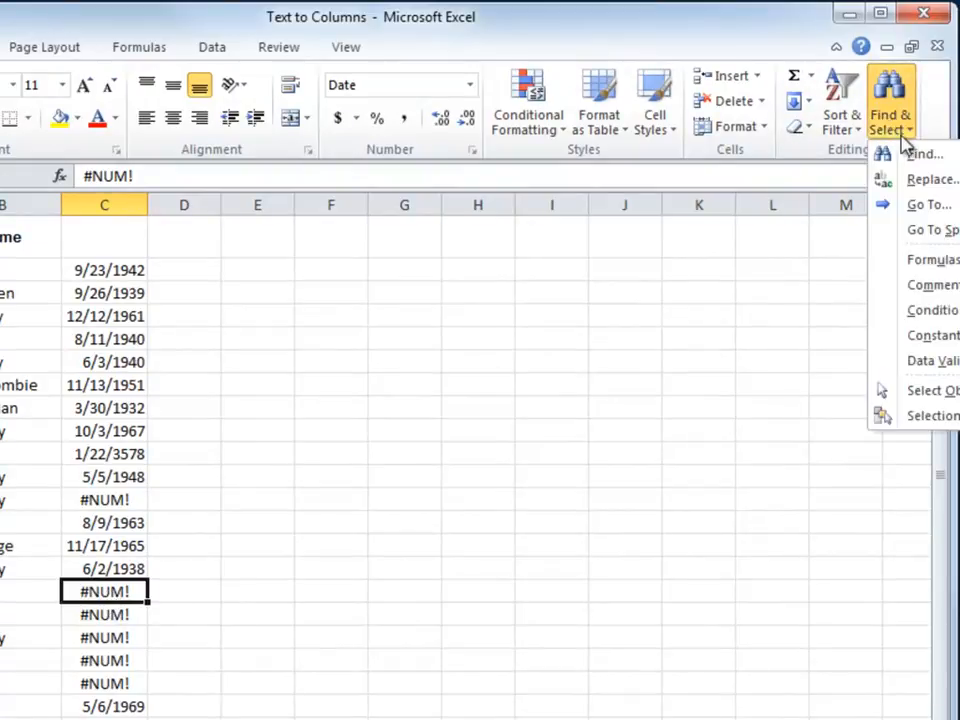
left_click(926, 186)
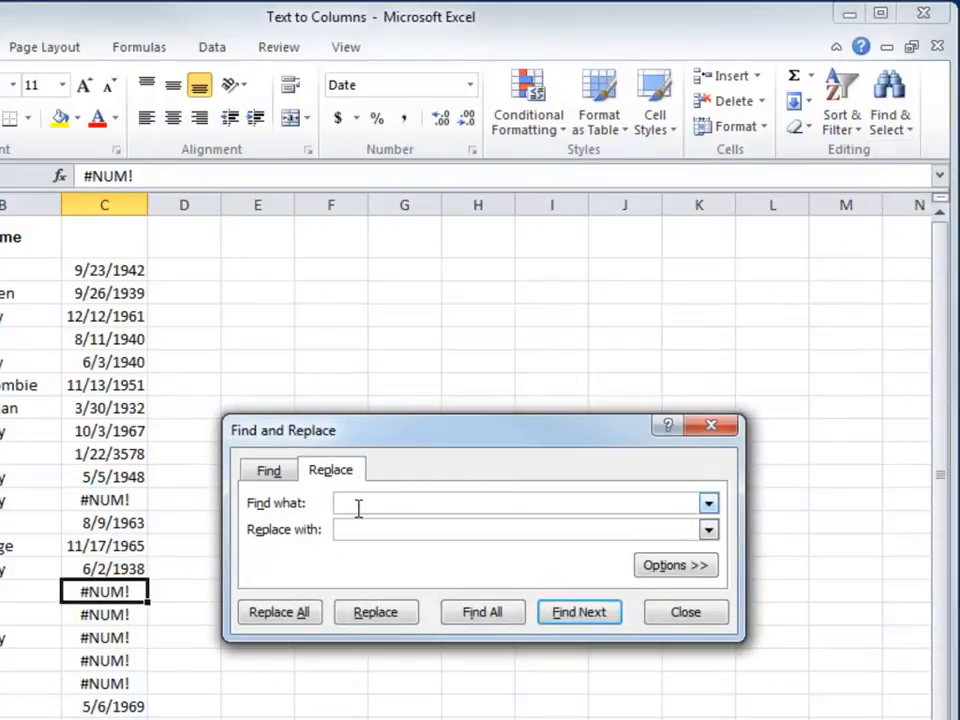
type("#NUM!")
left_click(362, 529)
left_click(293, 612)
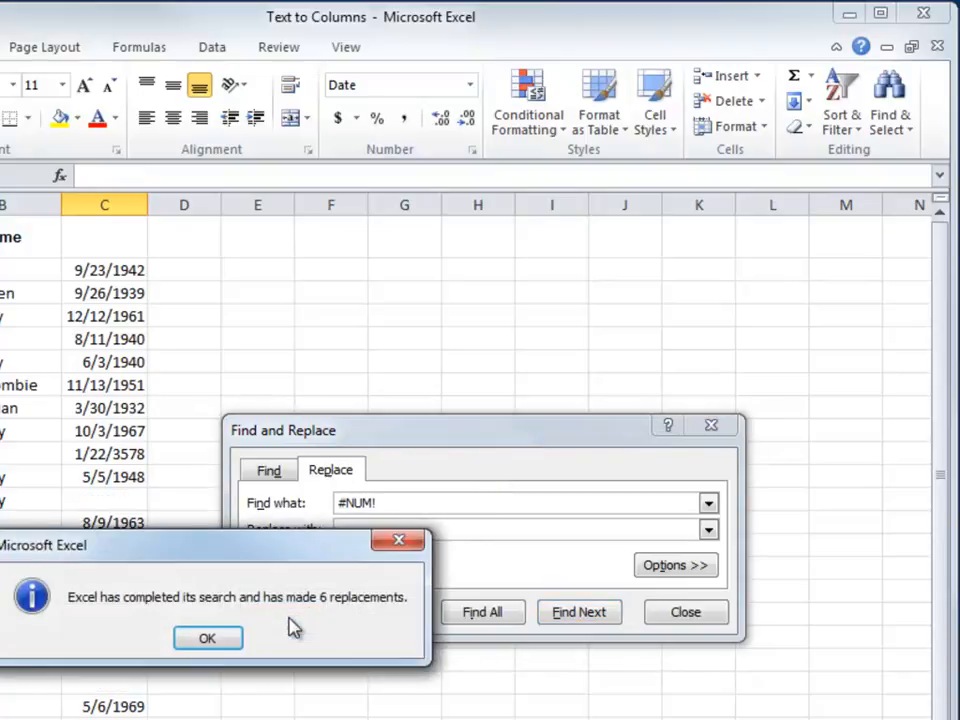
left_click(207, 638)
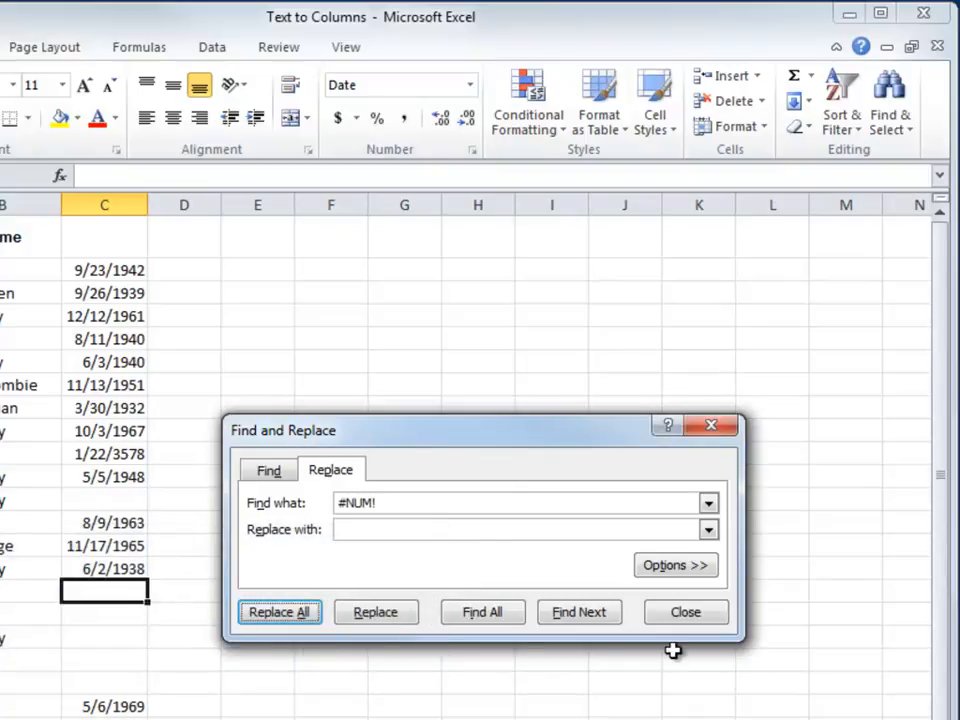
left_click(704, 621)
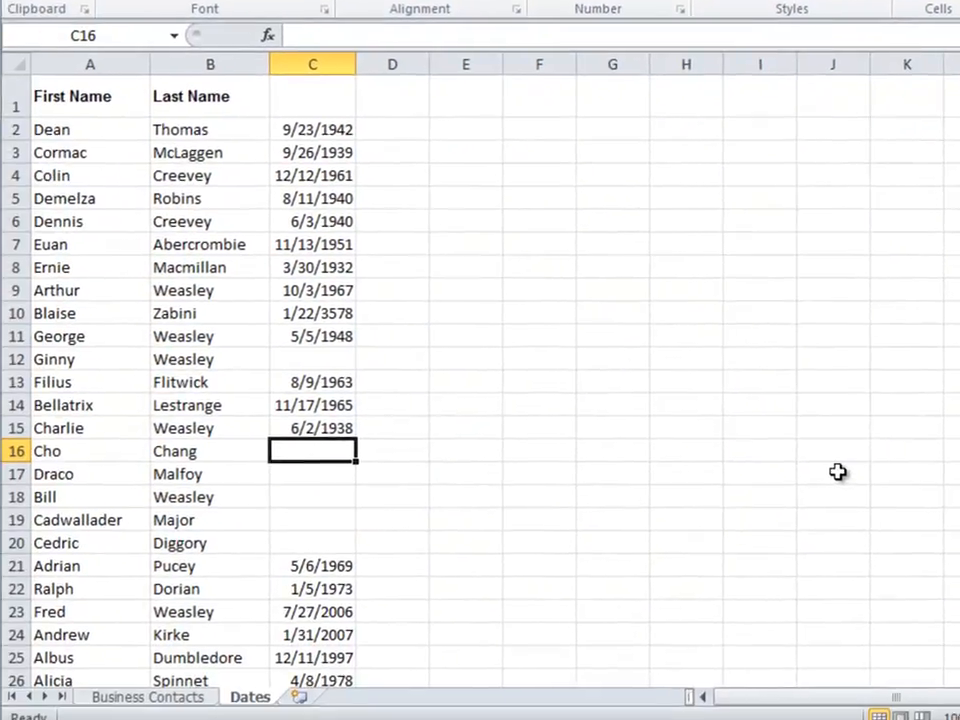
scroll(846, 465, "down", 1)
scroll(846, 465, "up", 3)
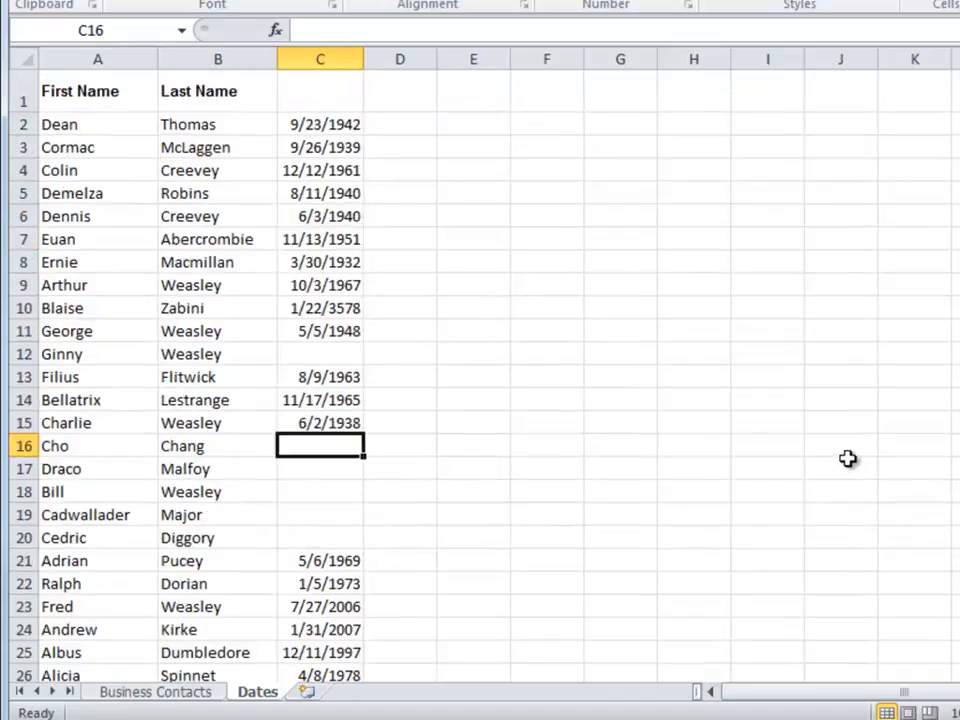